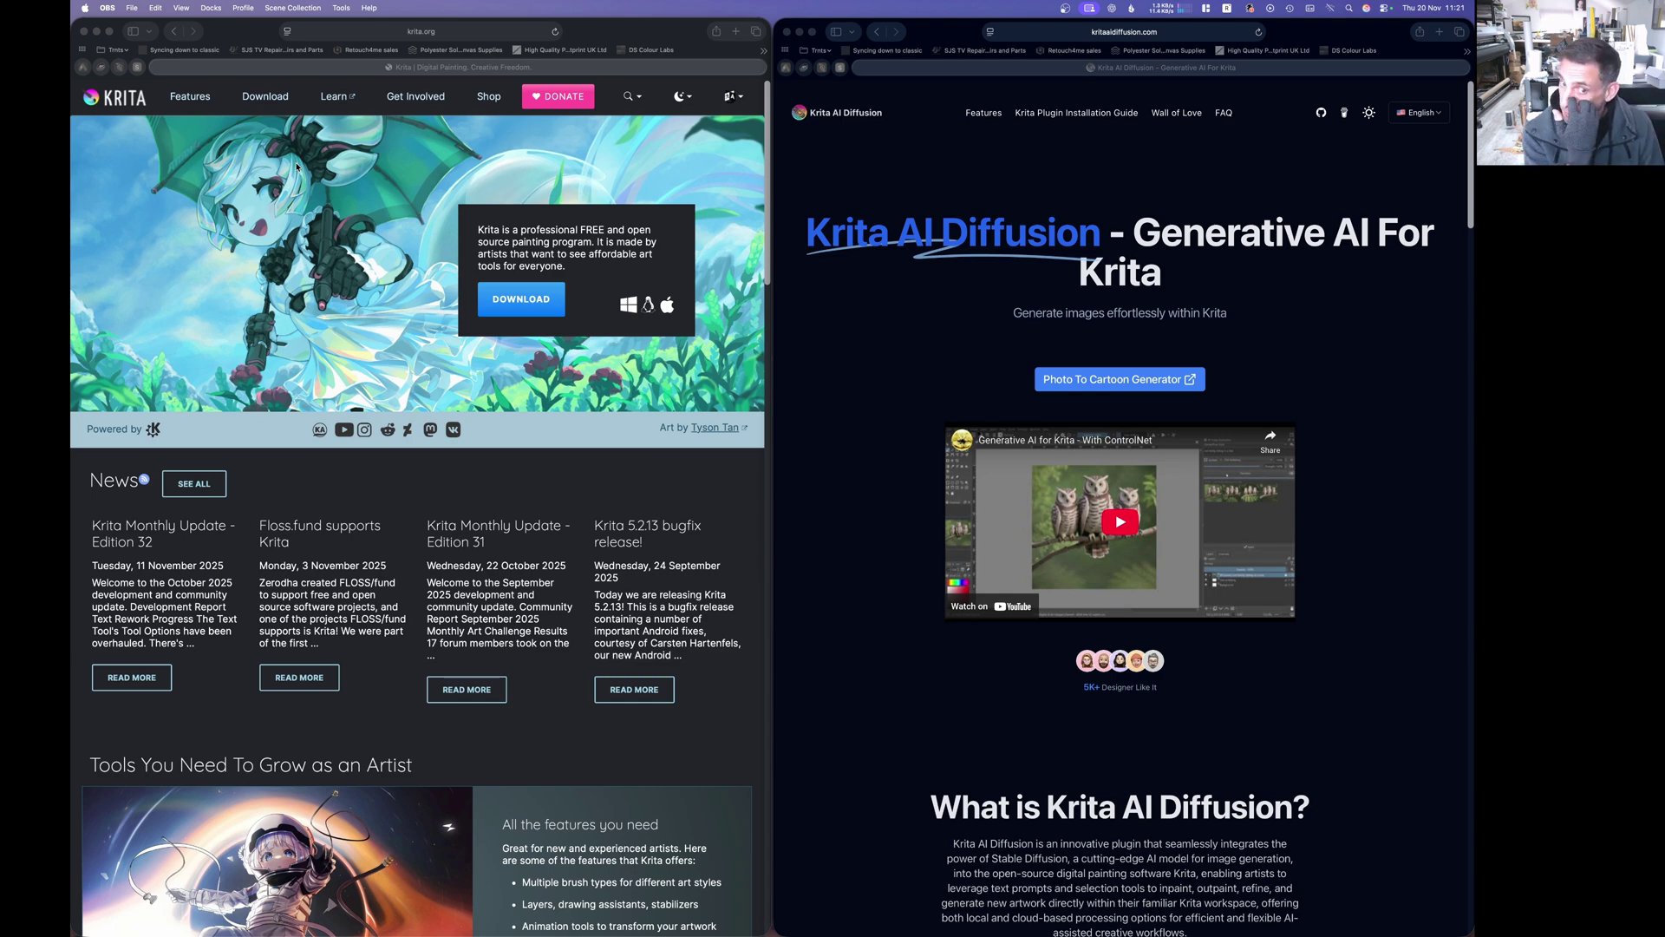
left_click(88, 370)
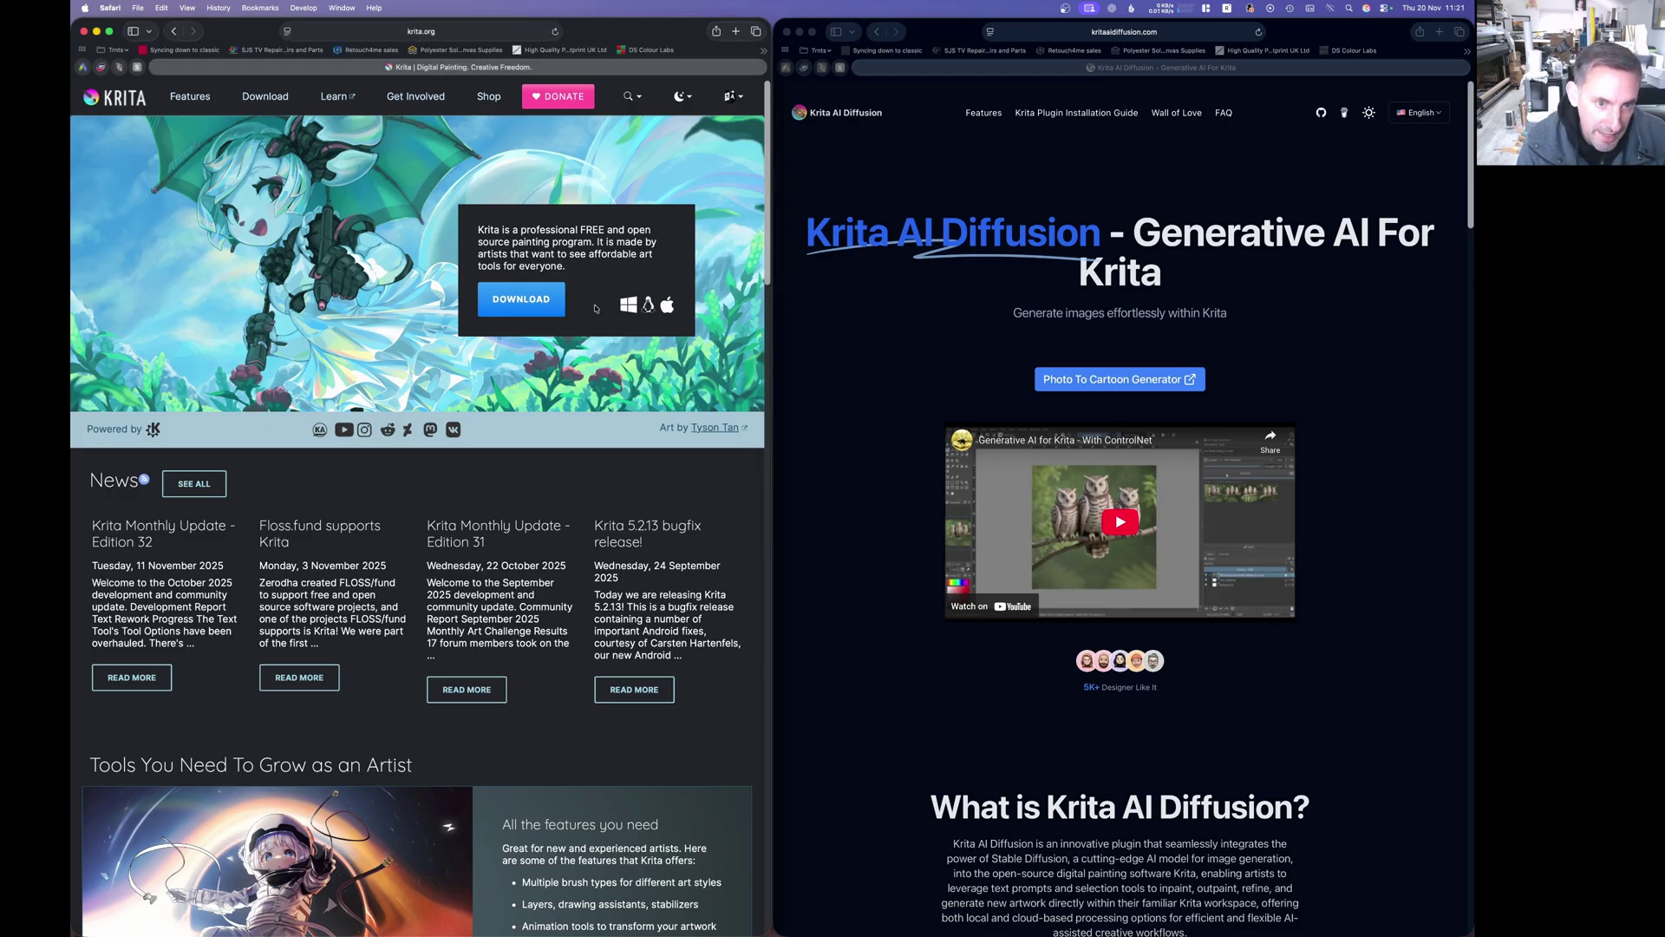
scroll(242, 455, "down", 10)
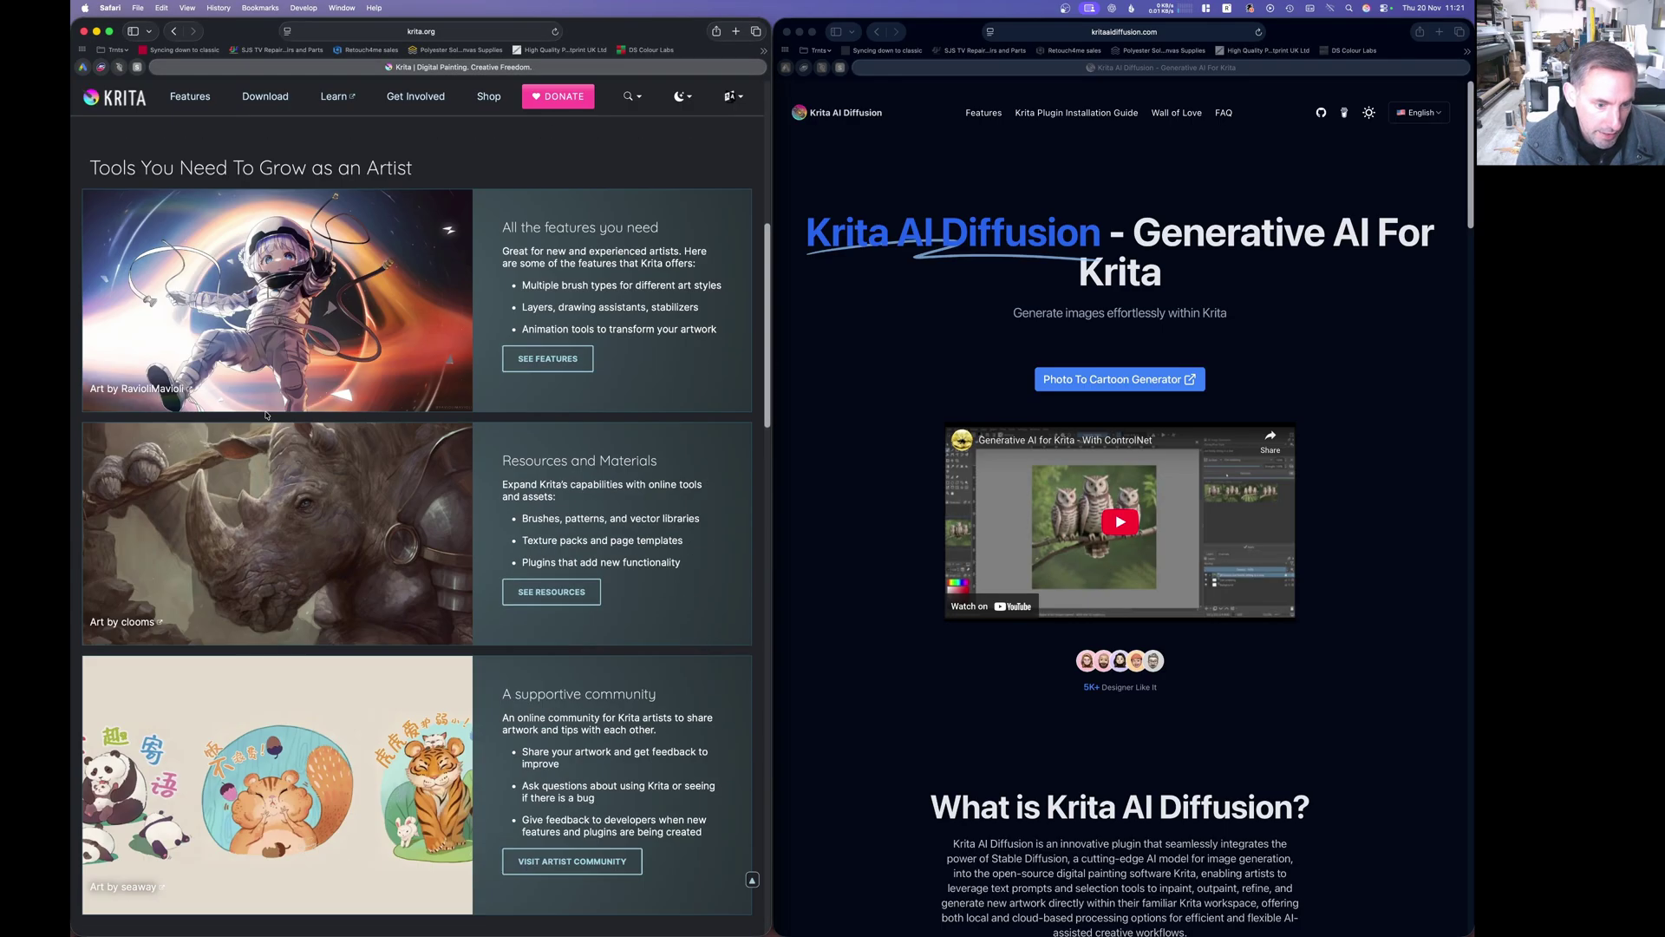
scroll(265, 415, "down", 15)
scroll(262, 413, "up", 8)
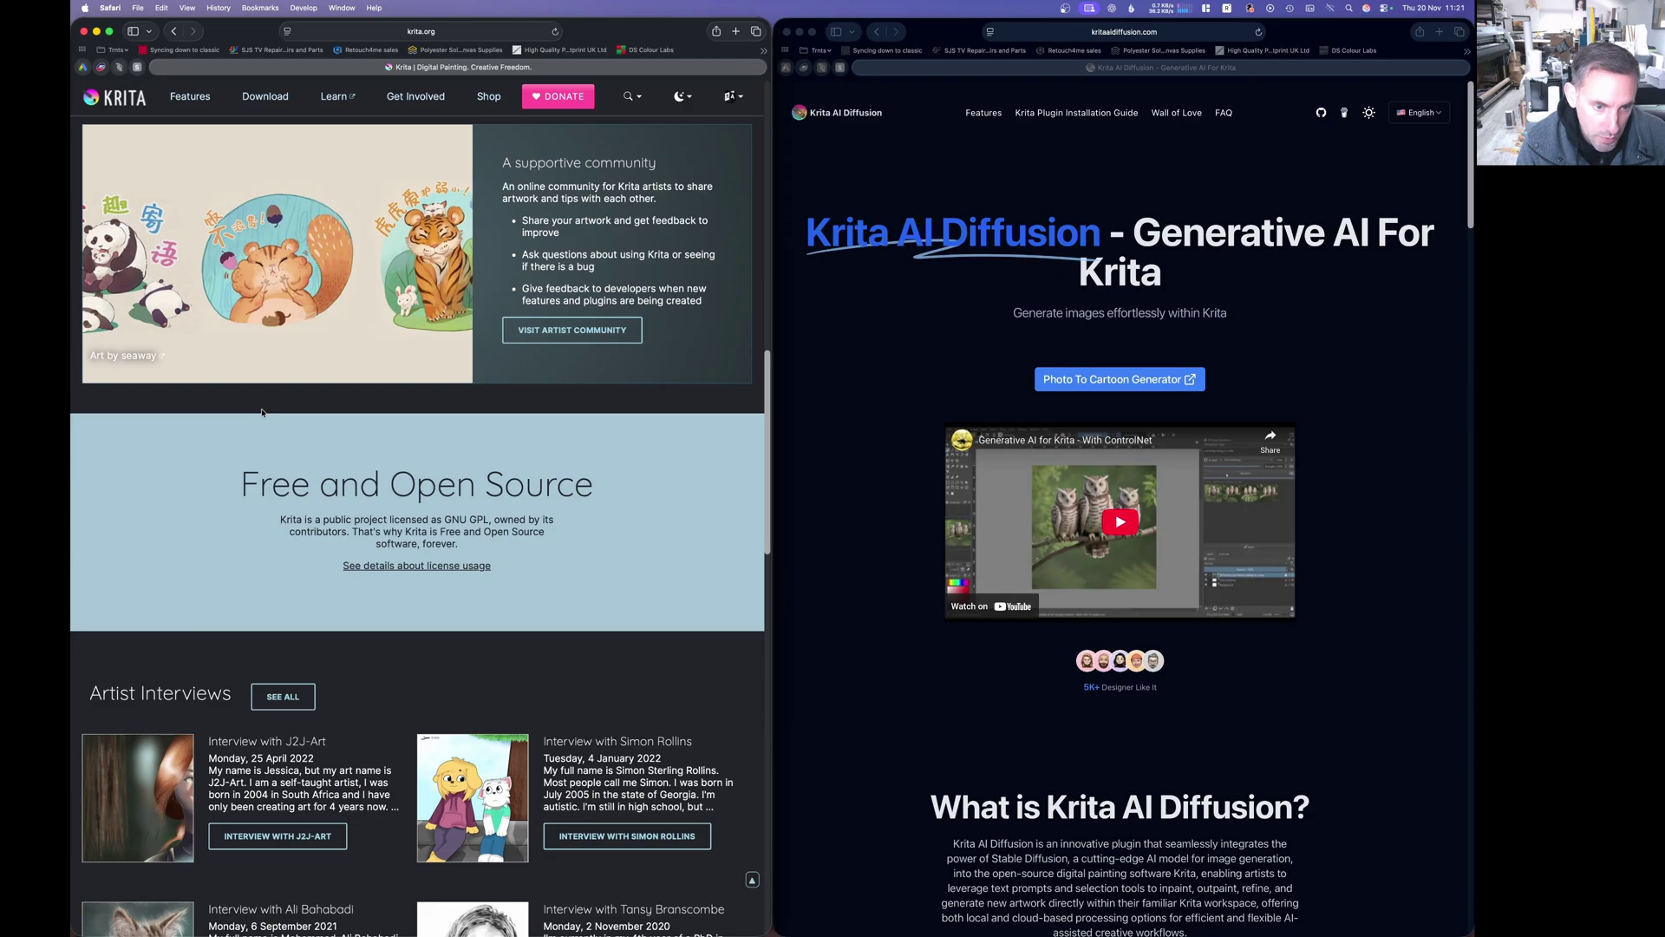
scroll(262, 413, "up", 11)
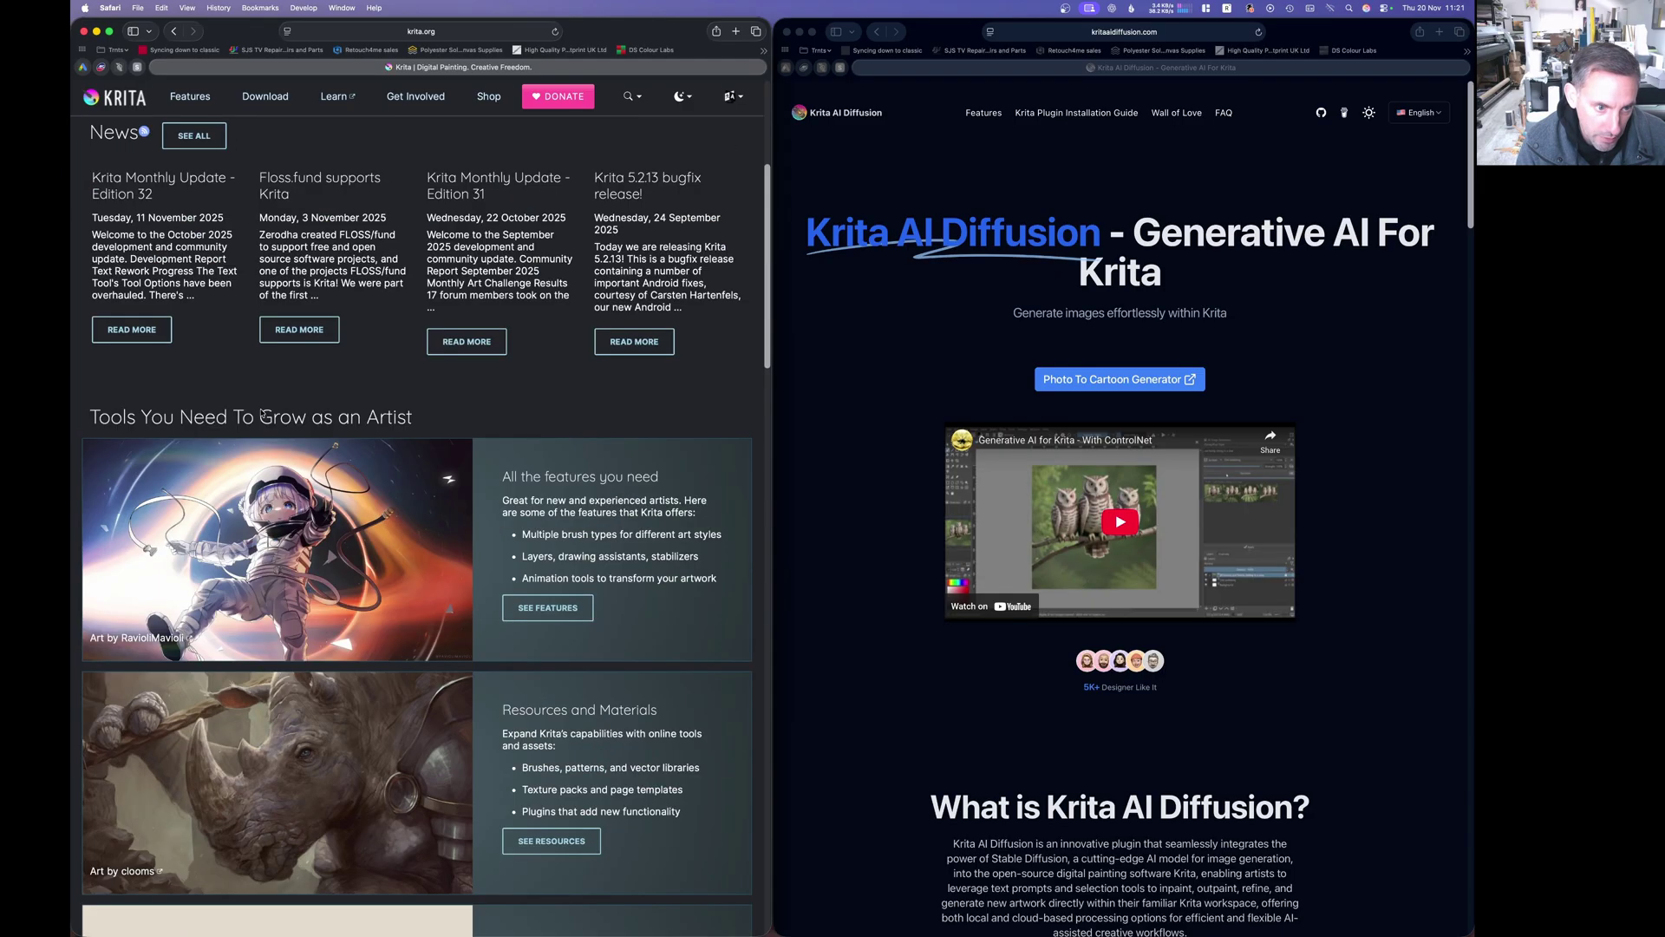
scroll(261, 412, "up", 6)
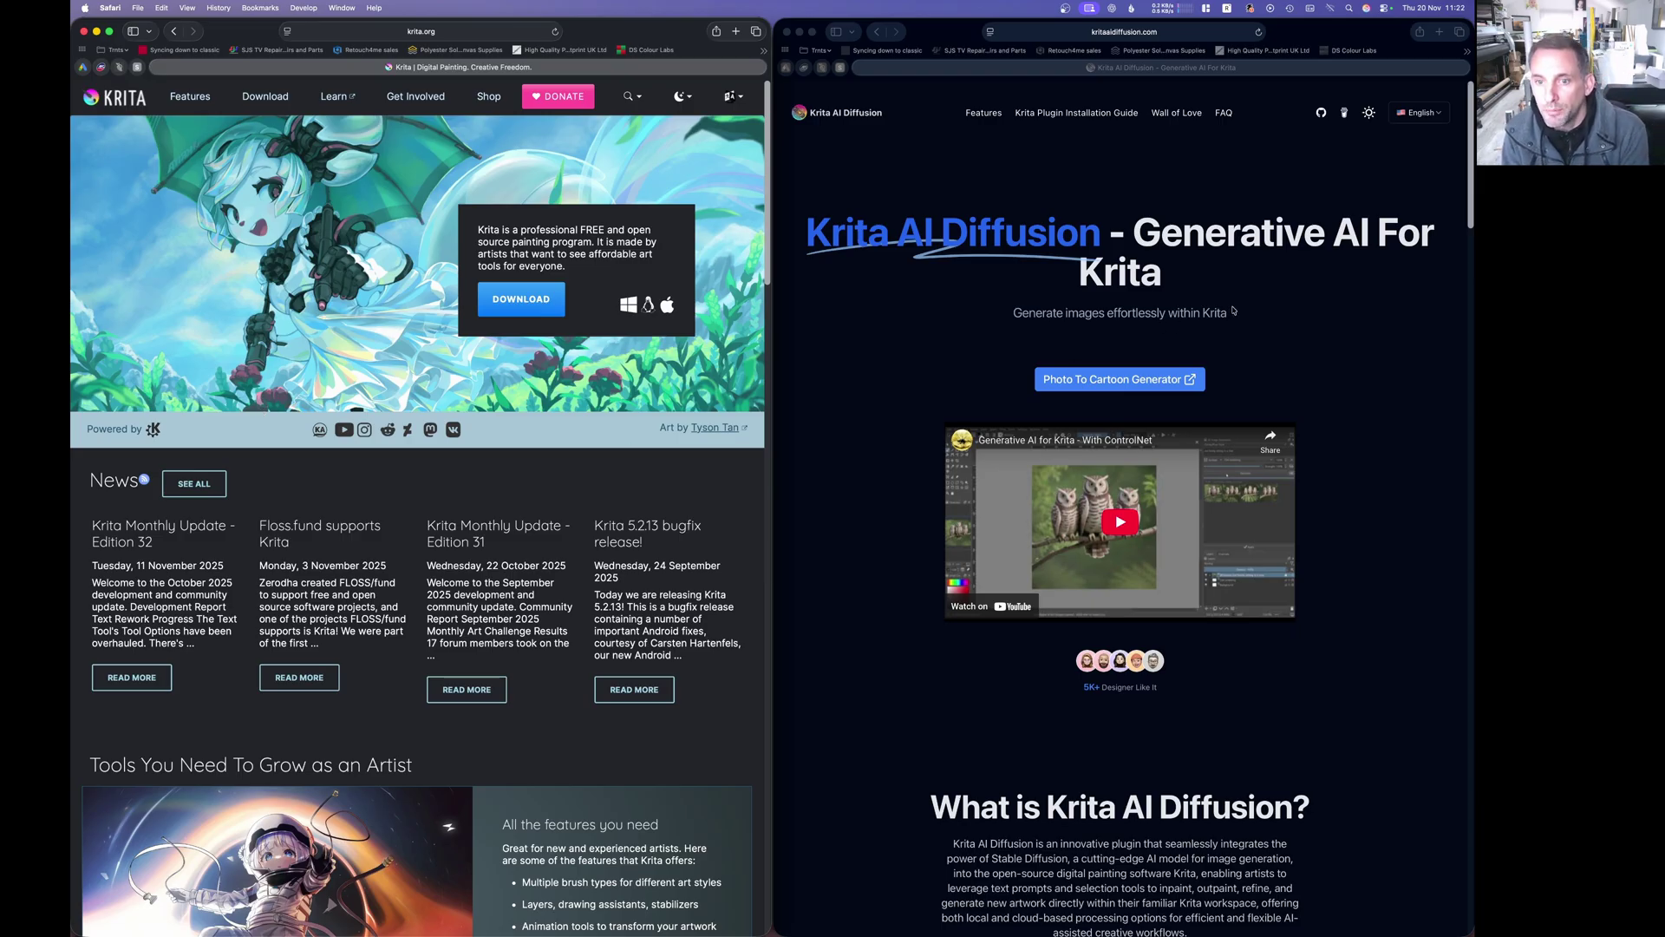
Show the six-step Krita Plugin Installation Guide on the Krita AI Diffusion page in Safari.
left_click(1268, 312)
scroll(1272, 311, "down", 5)
scroll(1272, 312, "down", 3)
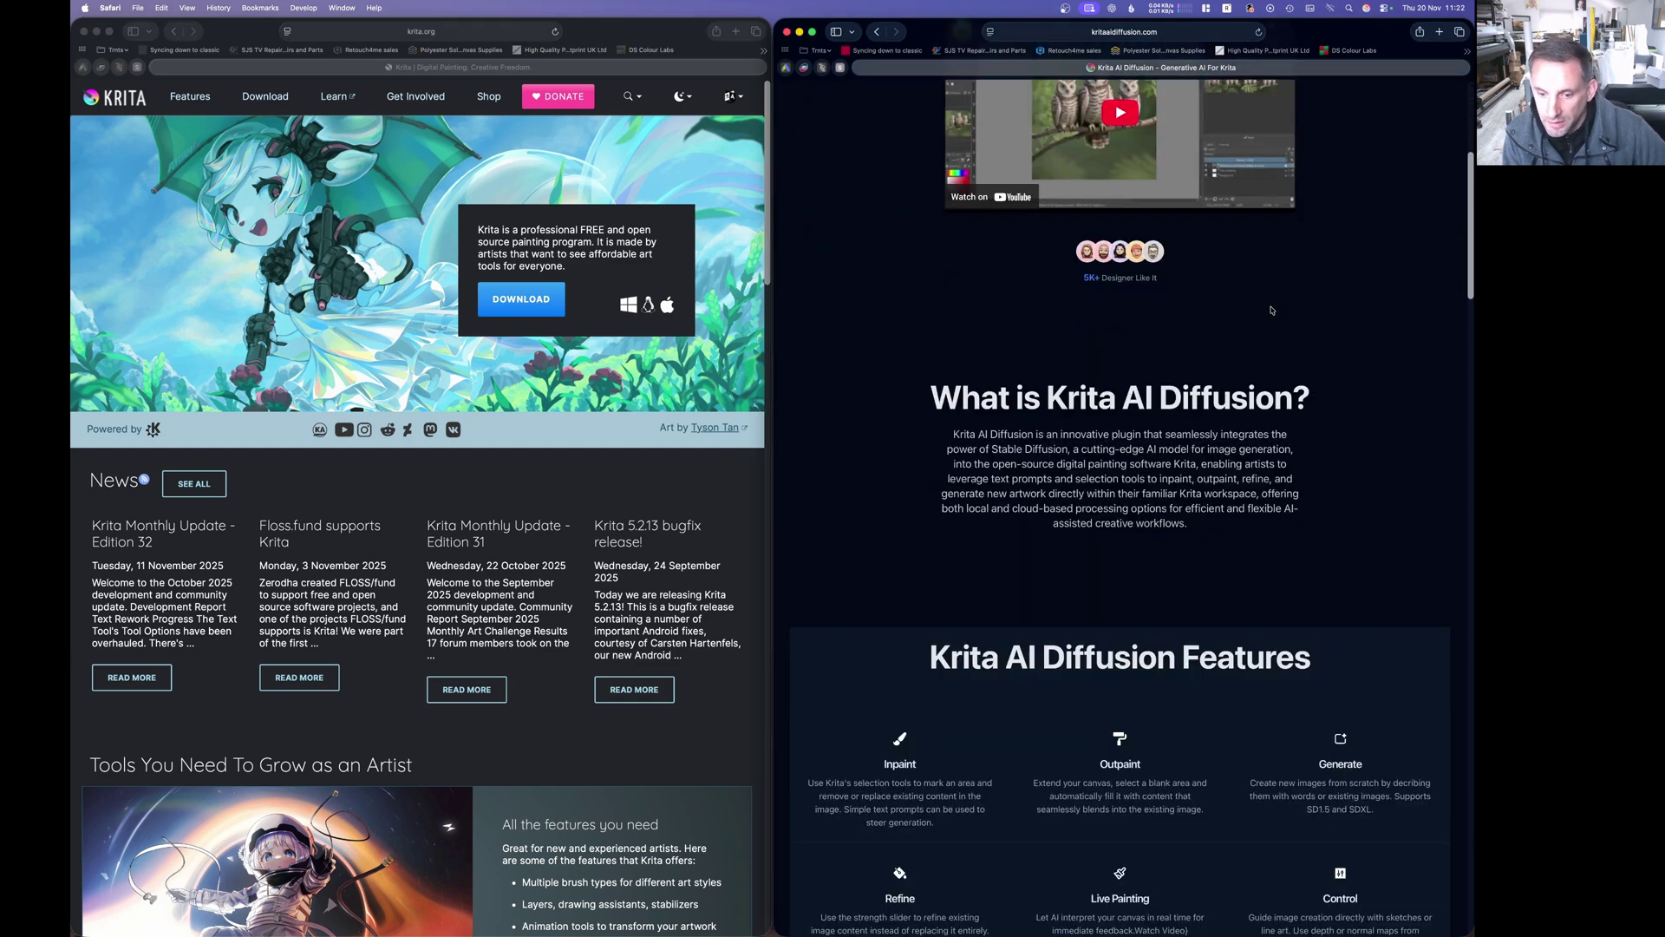
scroll(1273, 312, "up", 10)
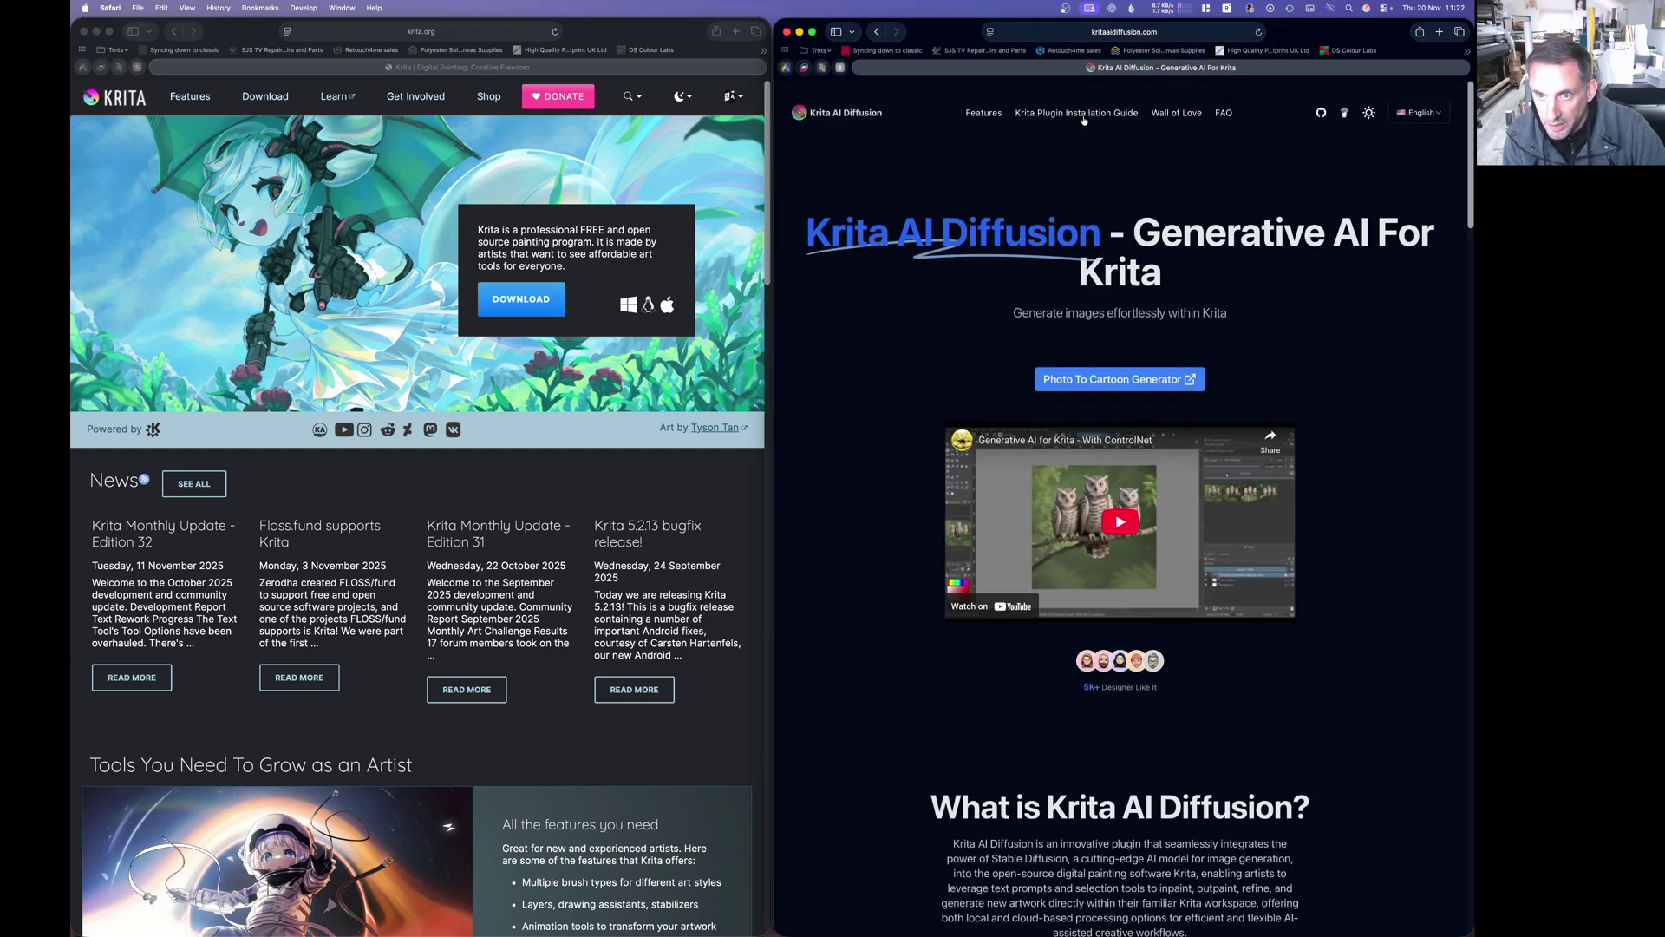
left_click(1083, 120)
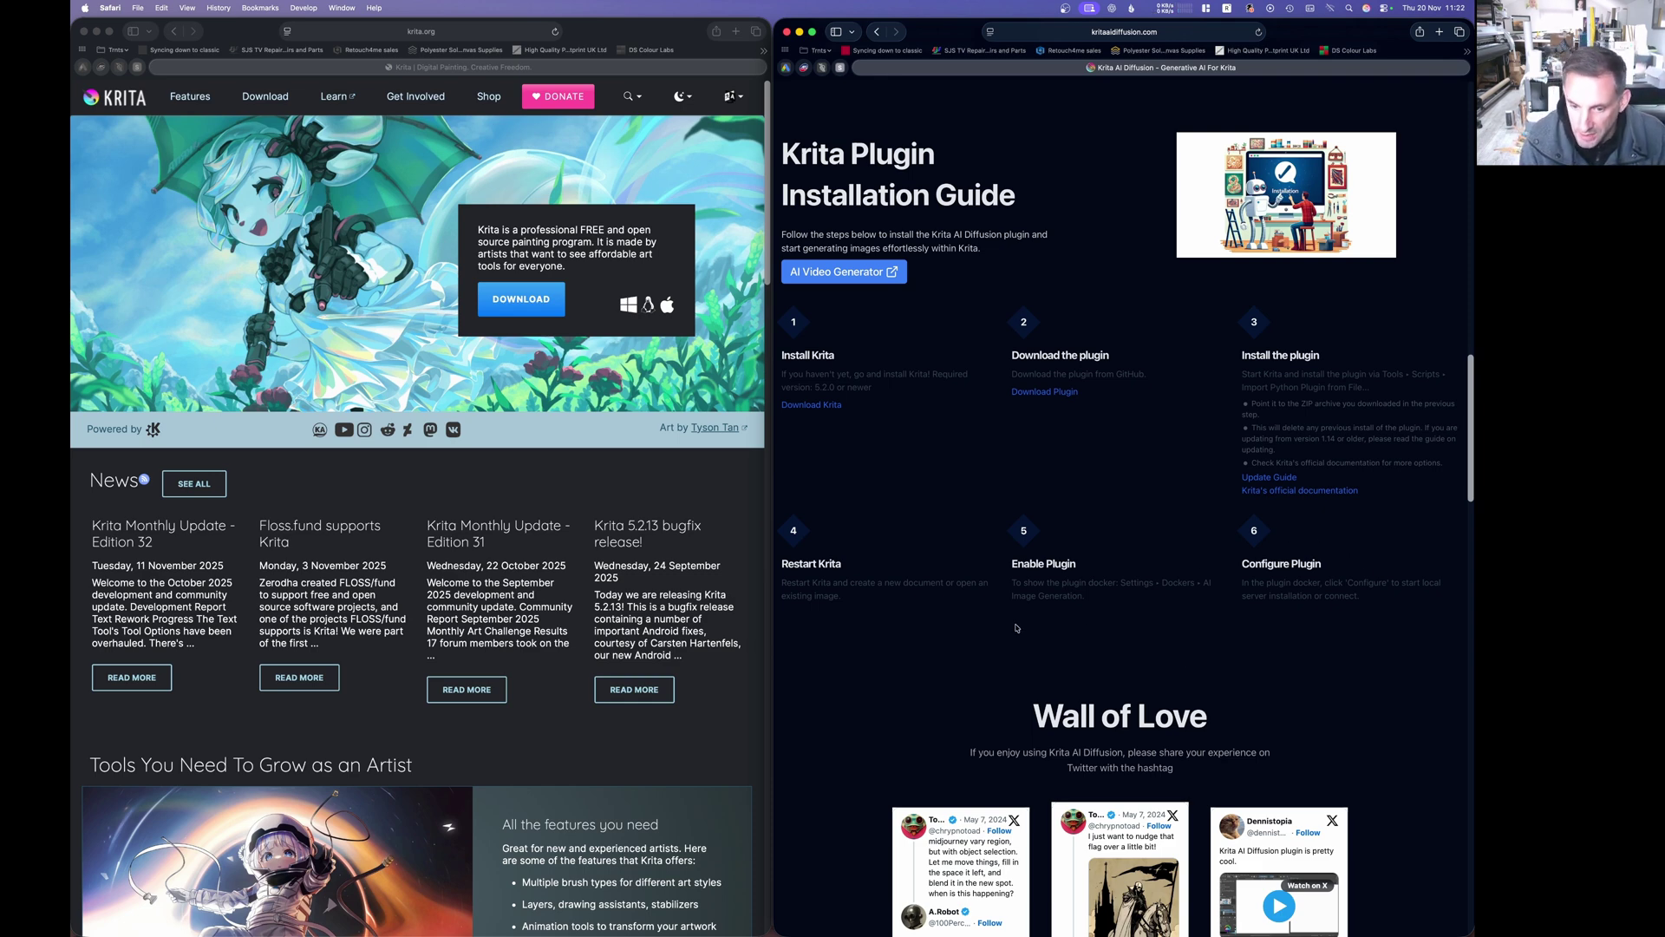
mouse_move(954, 933)
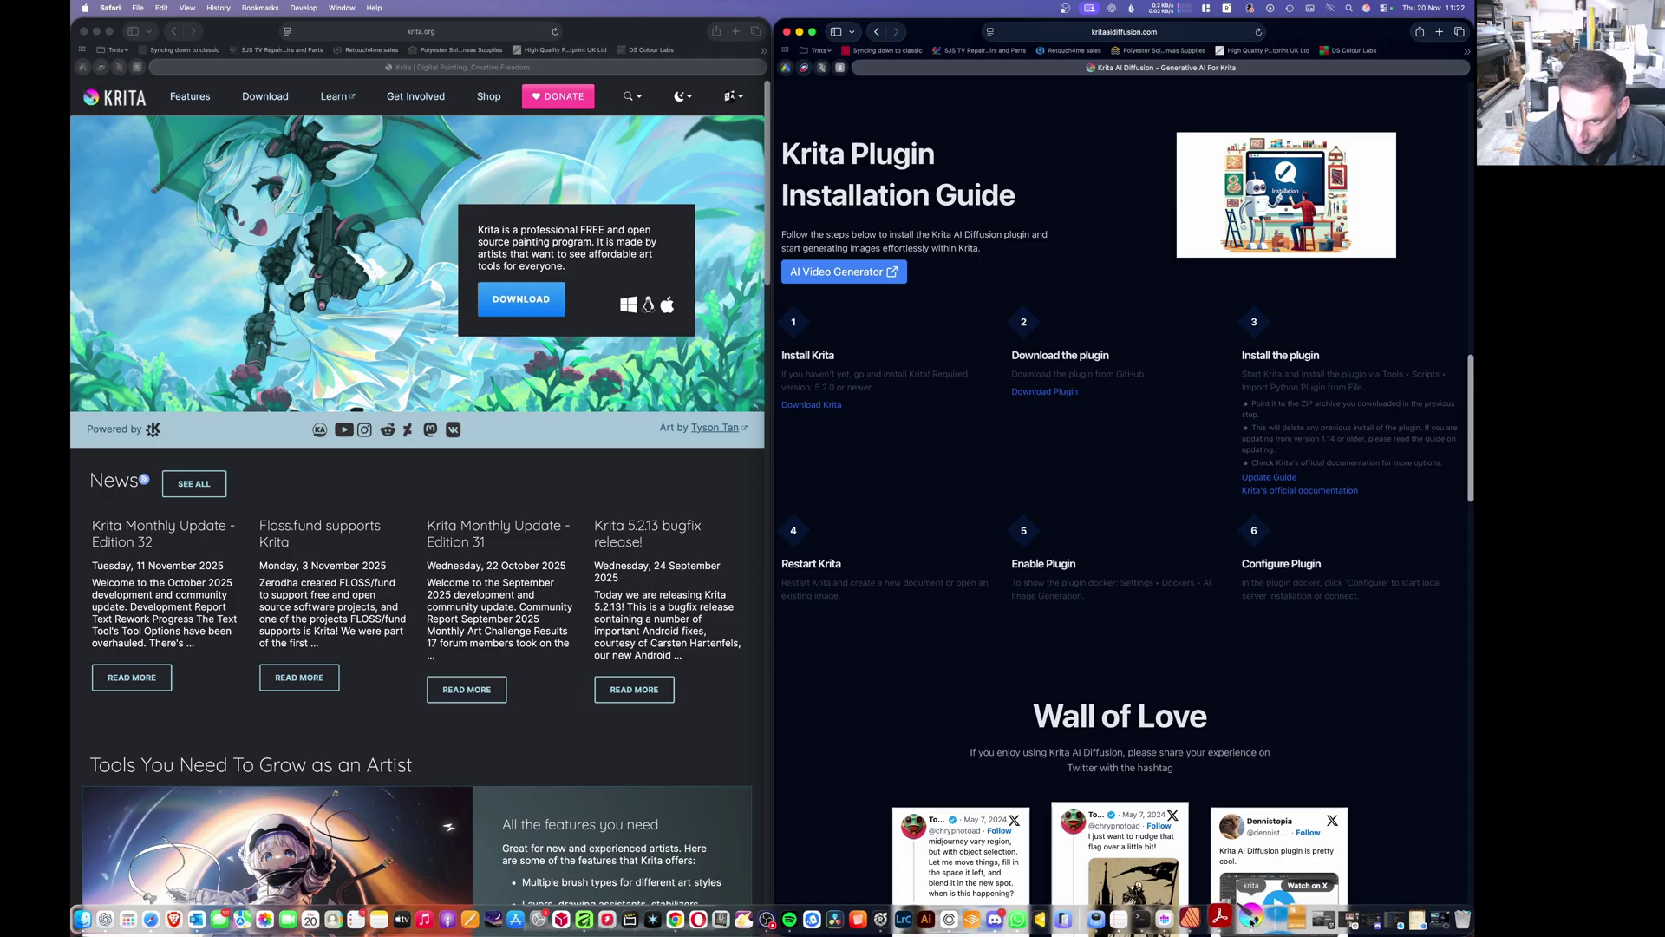
Switch to Krita's wedding photo and check the AI Image Generation docker under Settings > Dockers.
left_click(1250, 918)
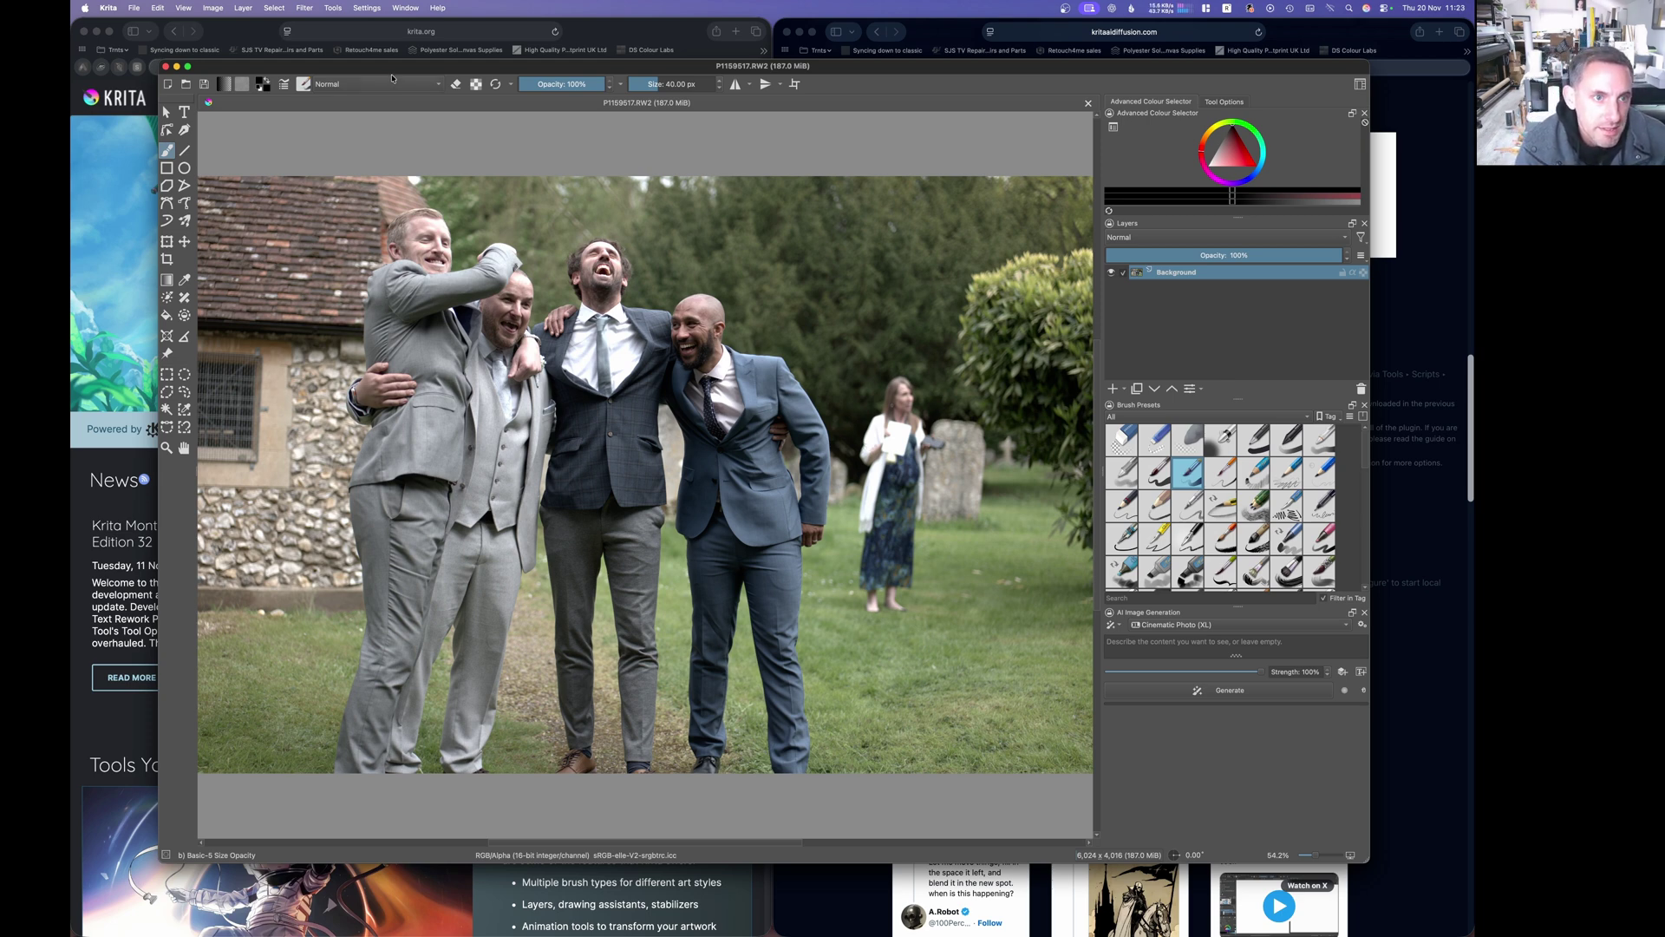
left_click(379, 7)
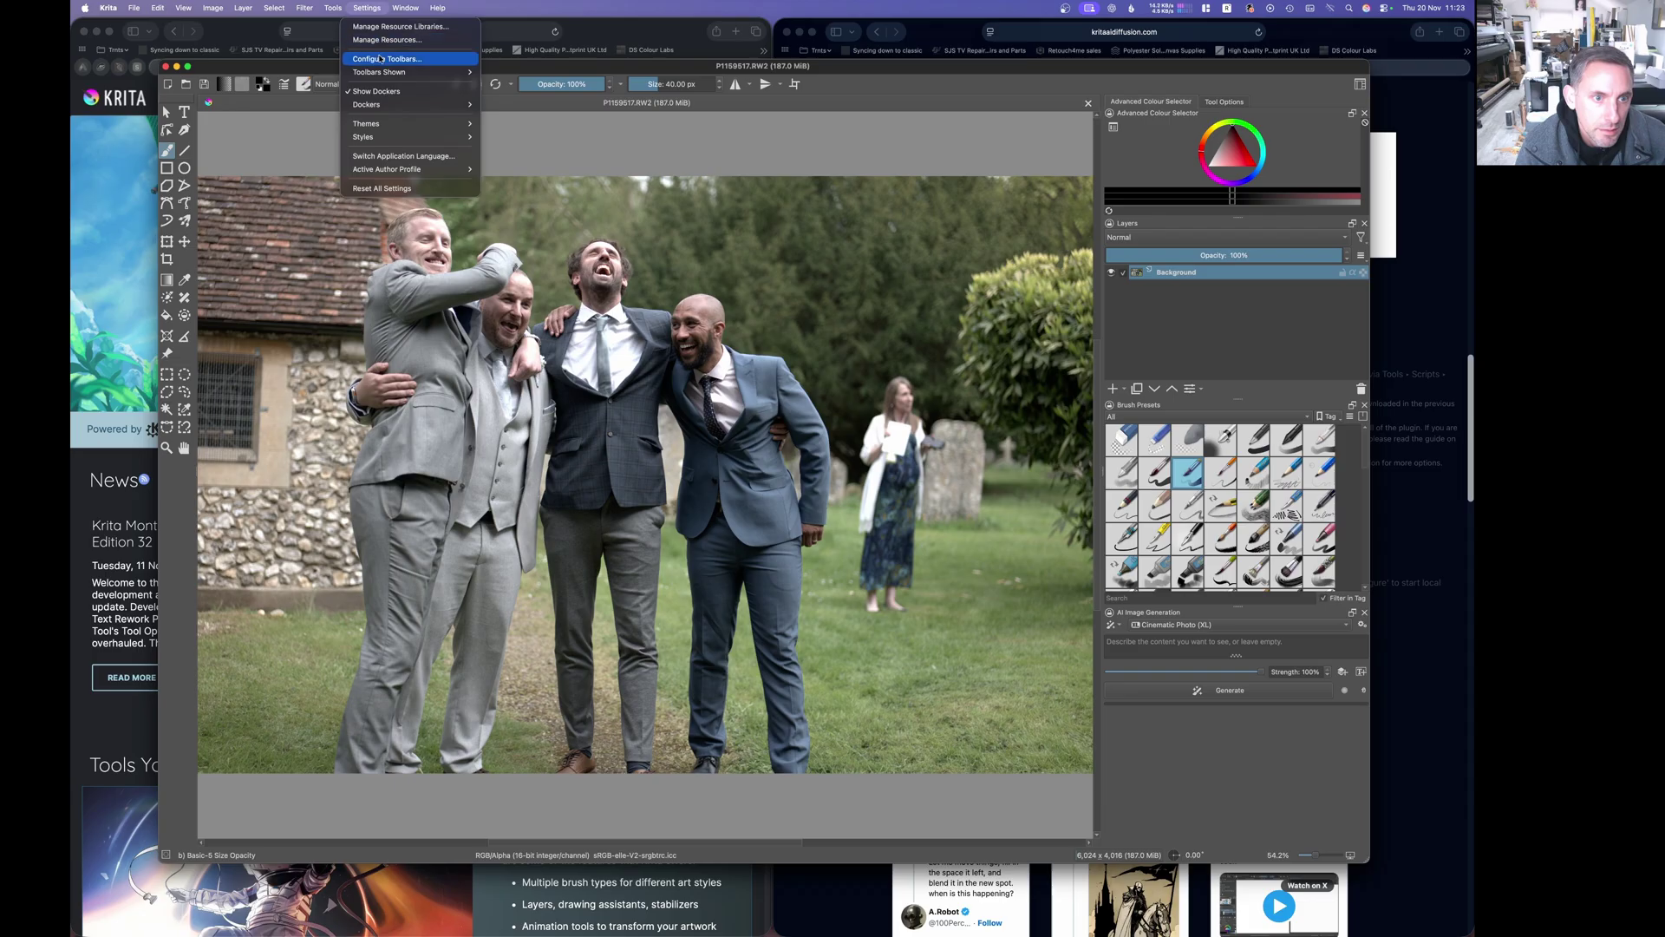
mouse_move(391, 105)
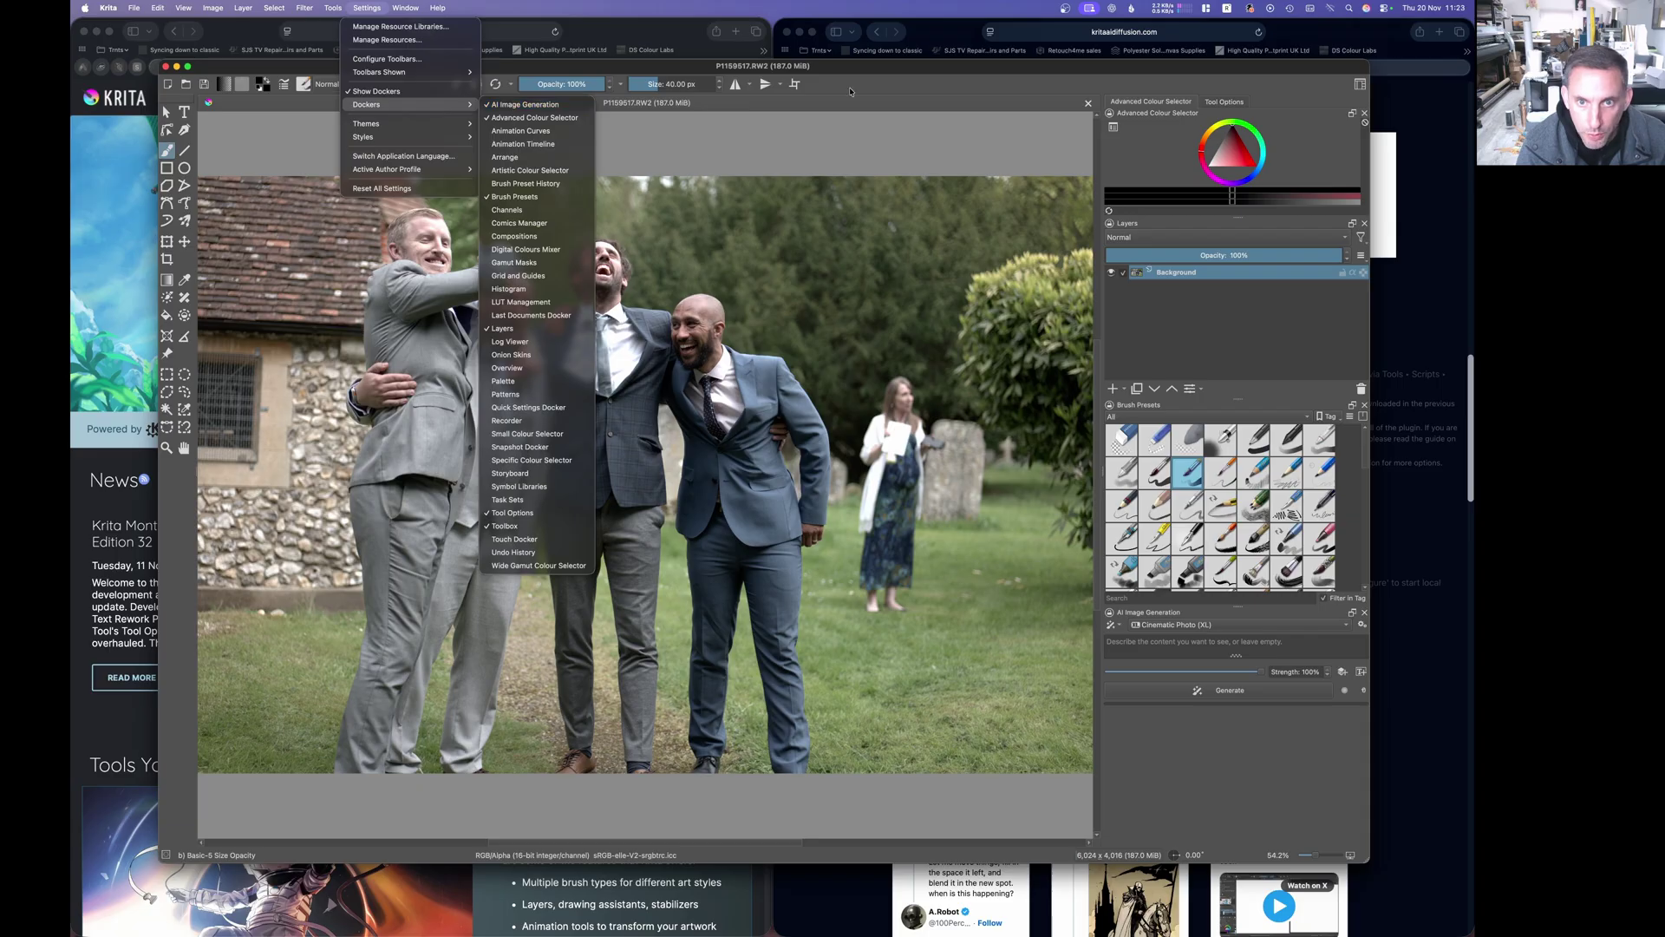
left_click(940, 94)
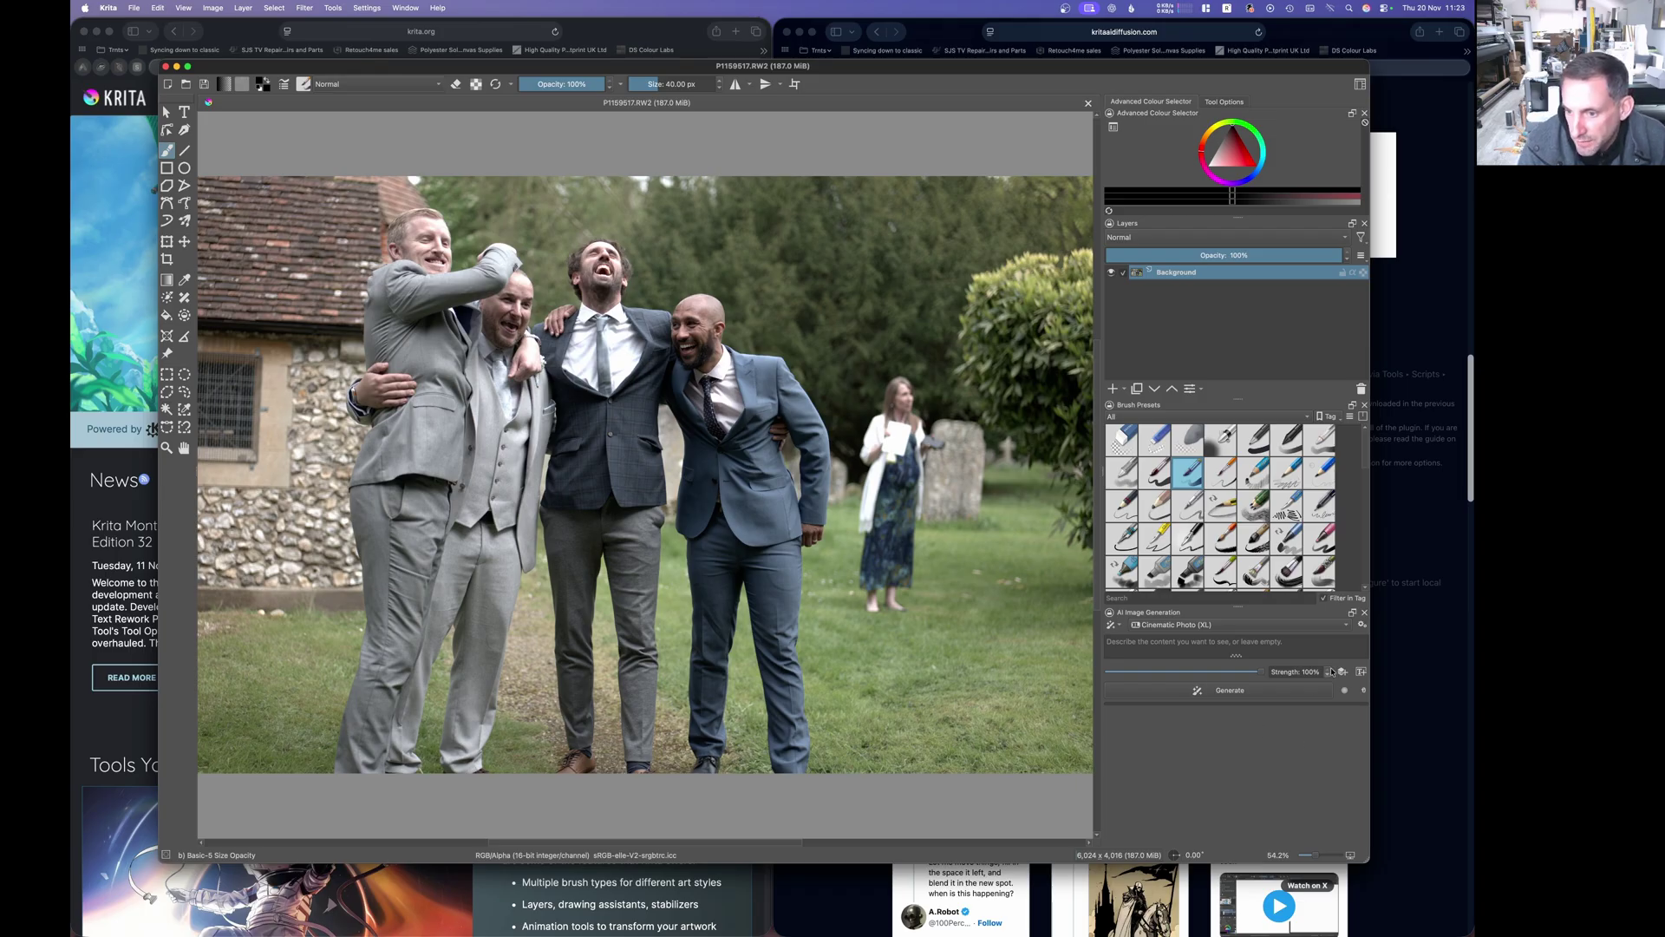
left_click(1361, 624)
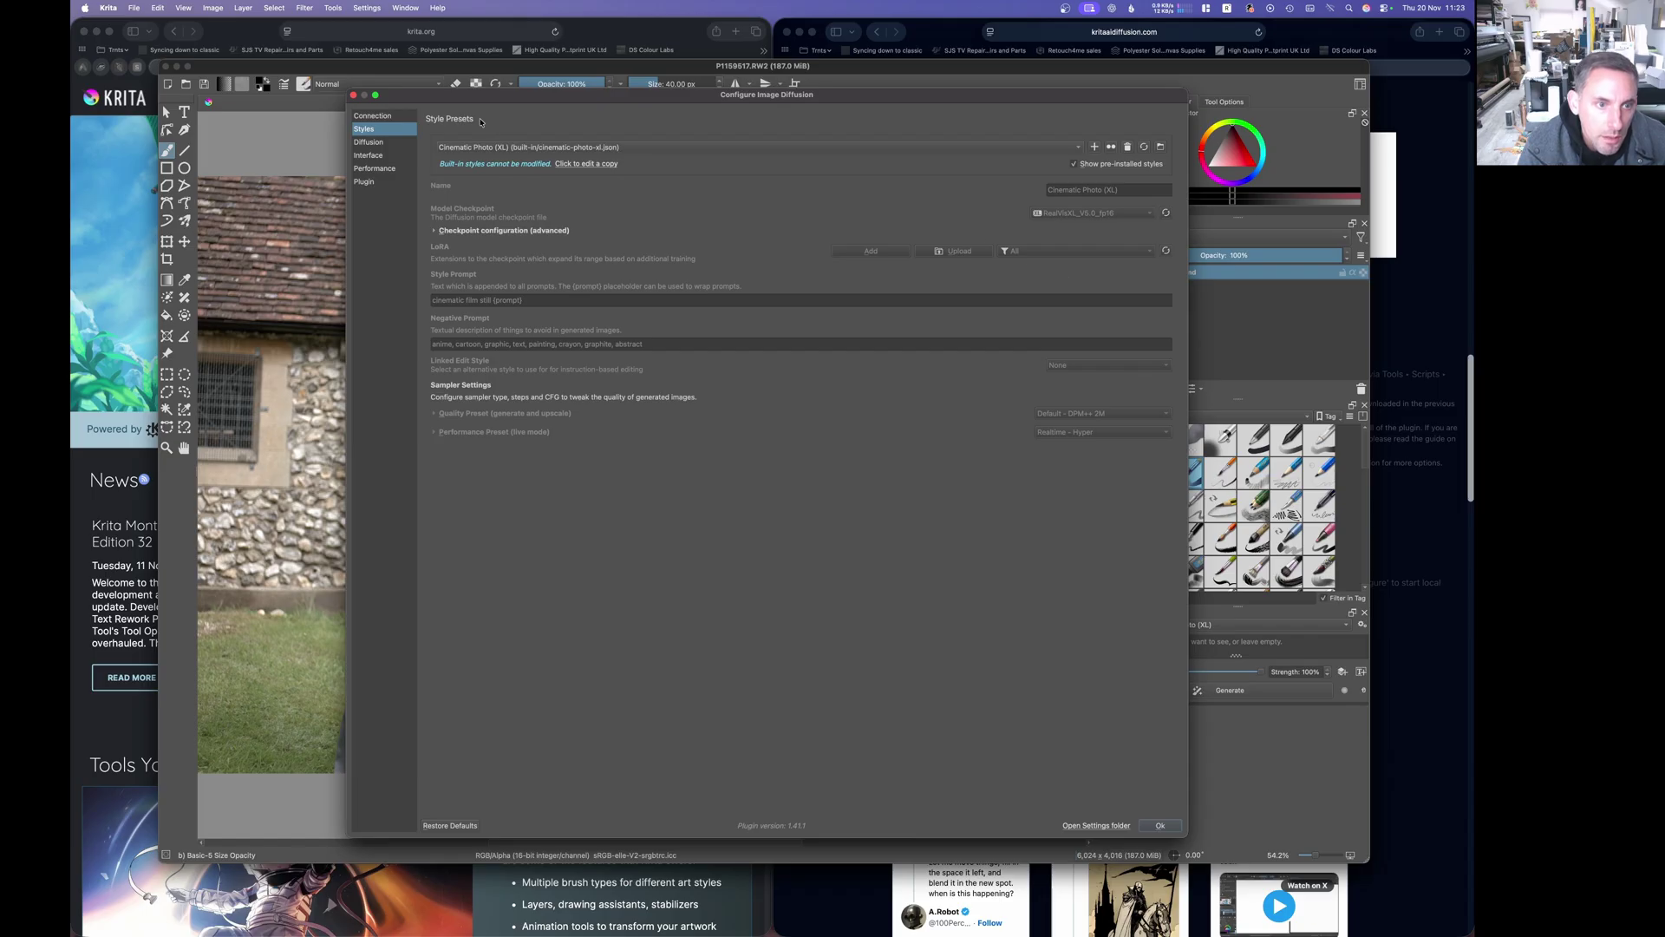
left_click(395, 118)
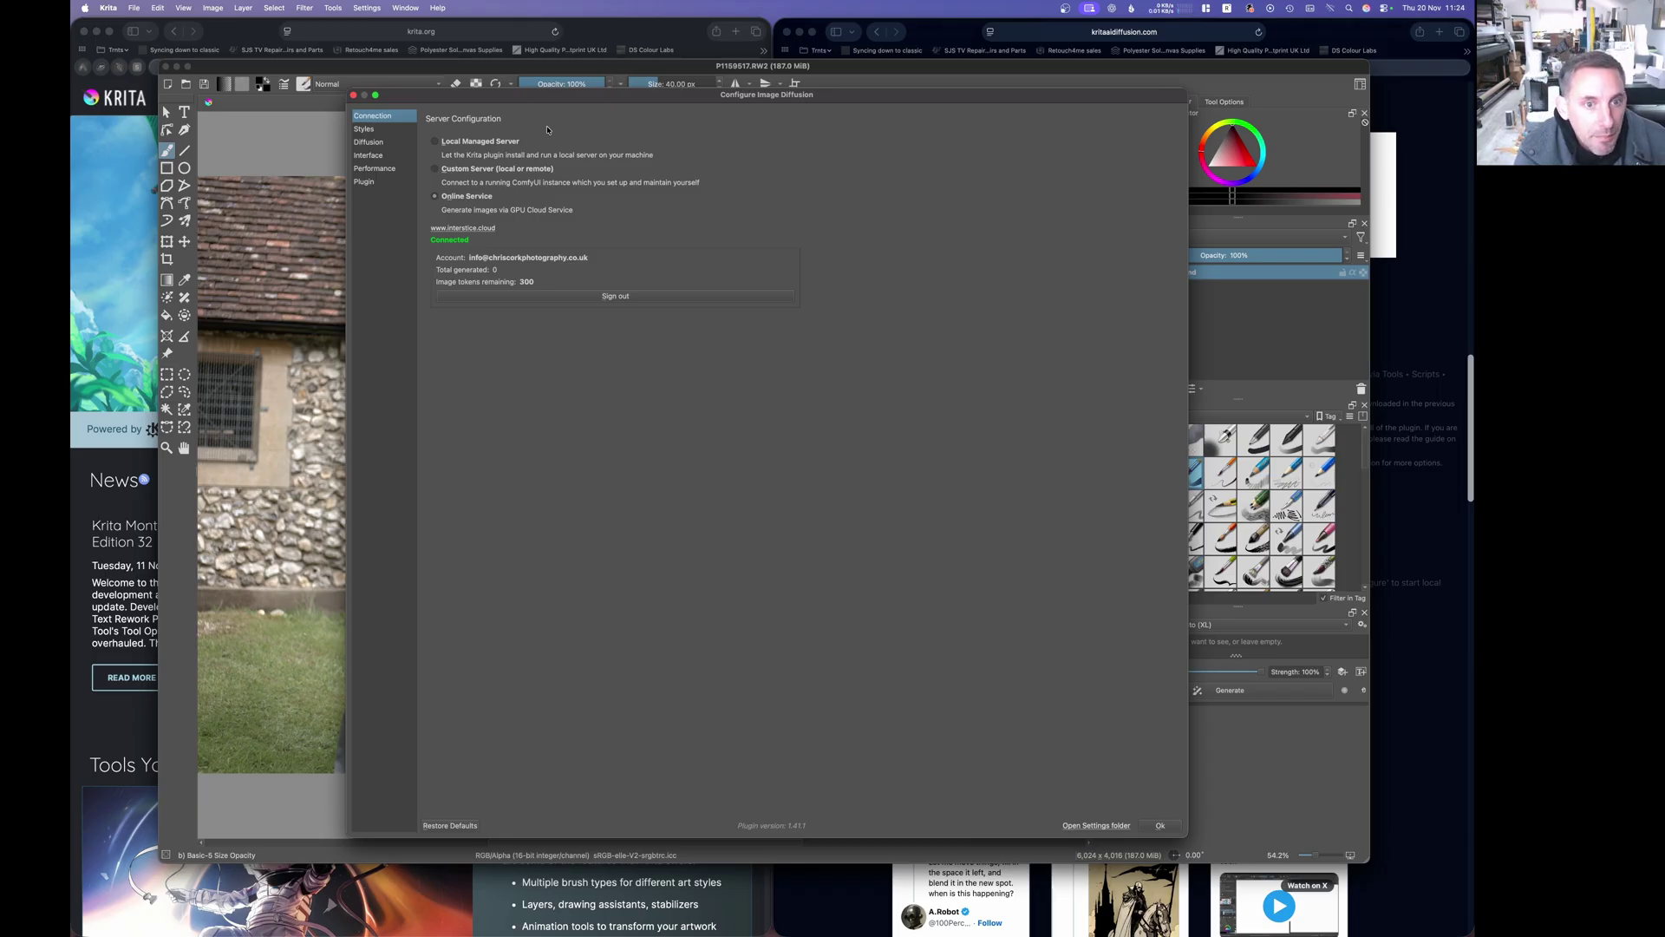
left_click_drag(610, 98, 672, 78)
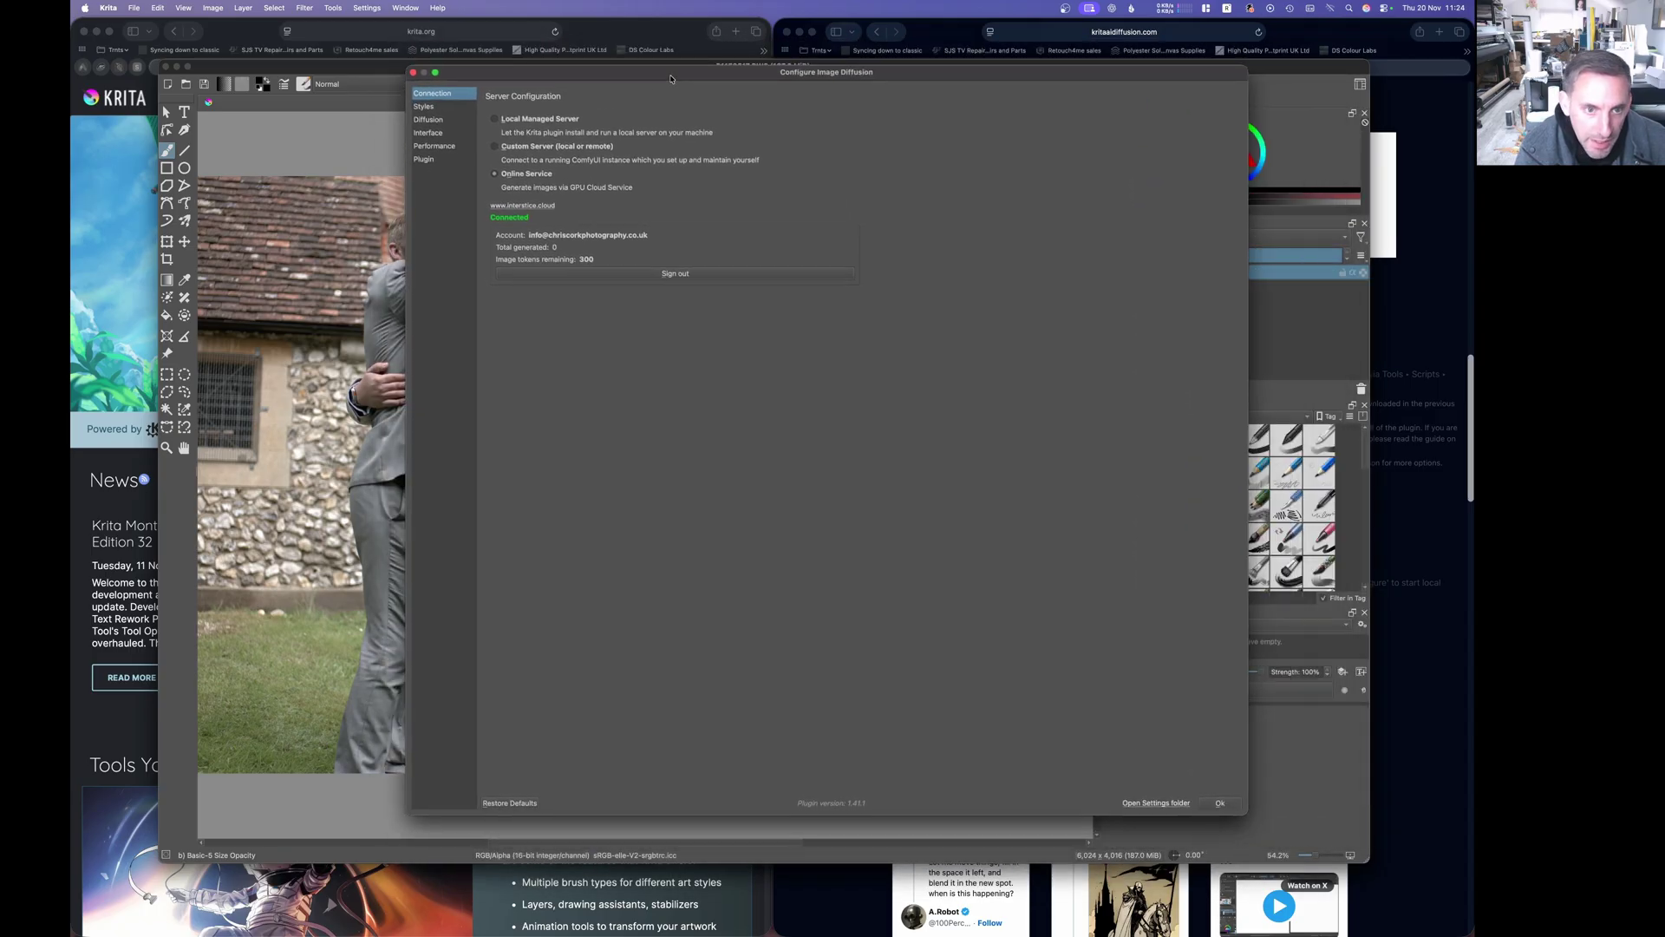
left_click(550, 207)
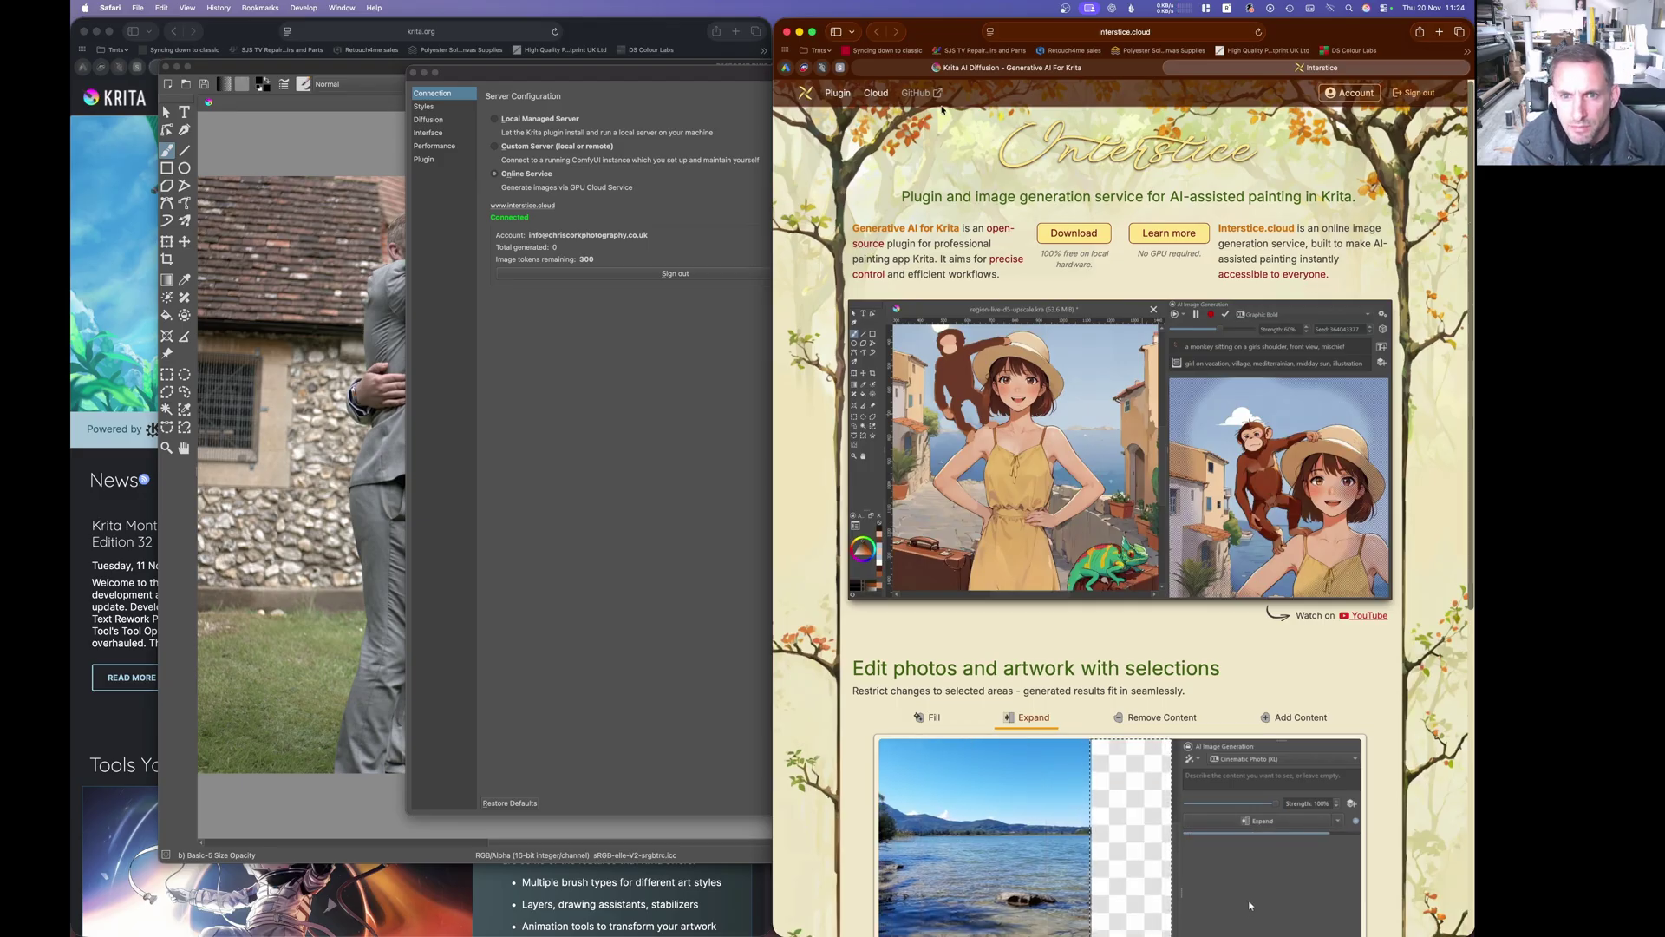
Browse the interstice.cloud Image Generation Cloud pricing, then return to Krita.
left_click(870, 97)
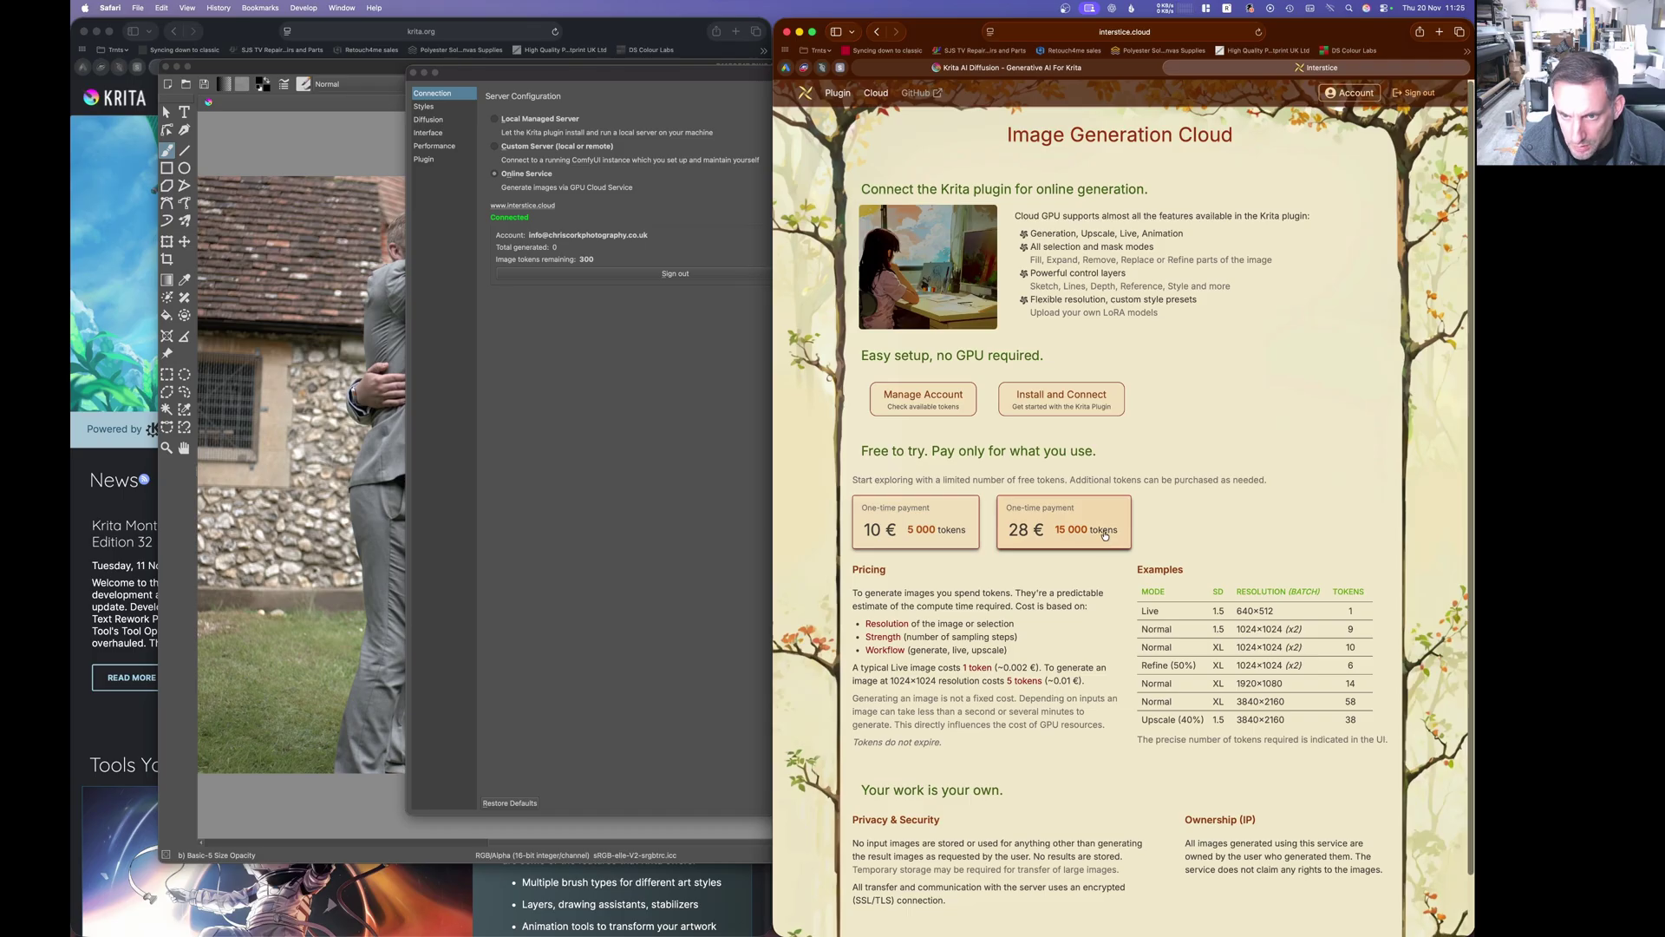
scroll(1105, 534, "down", 2)
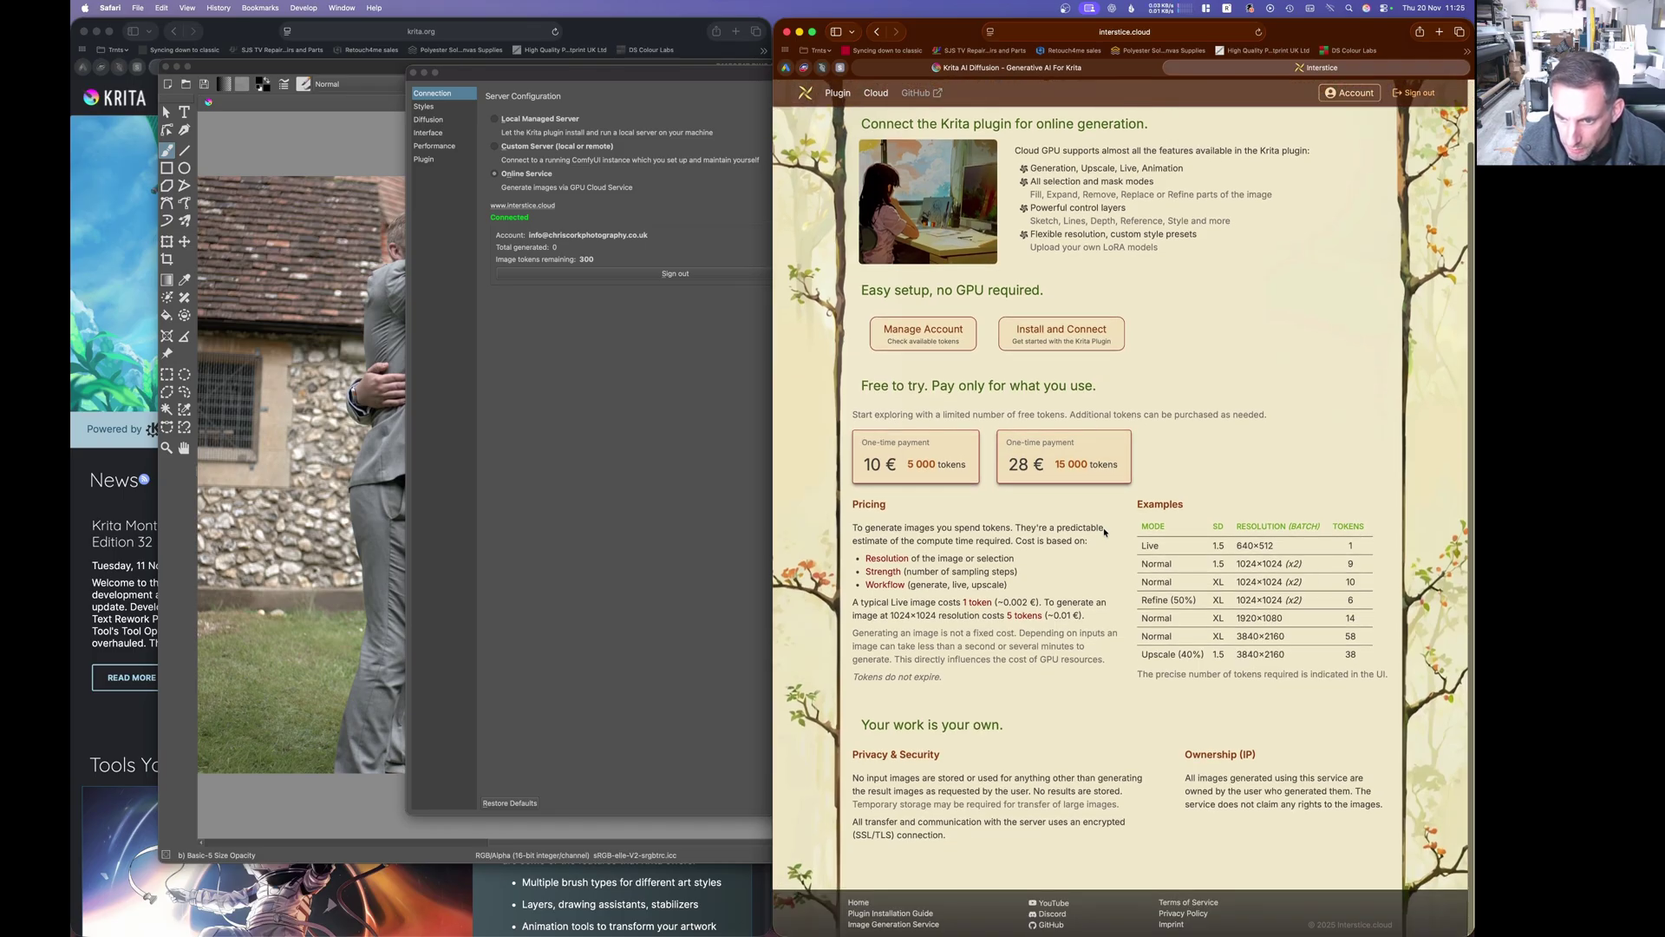
key("super+Tab")
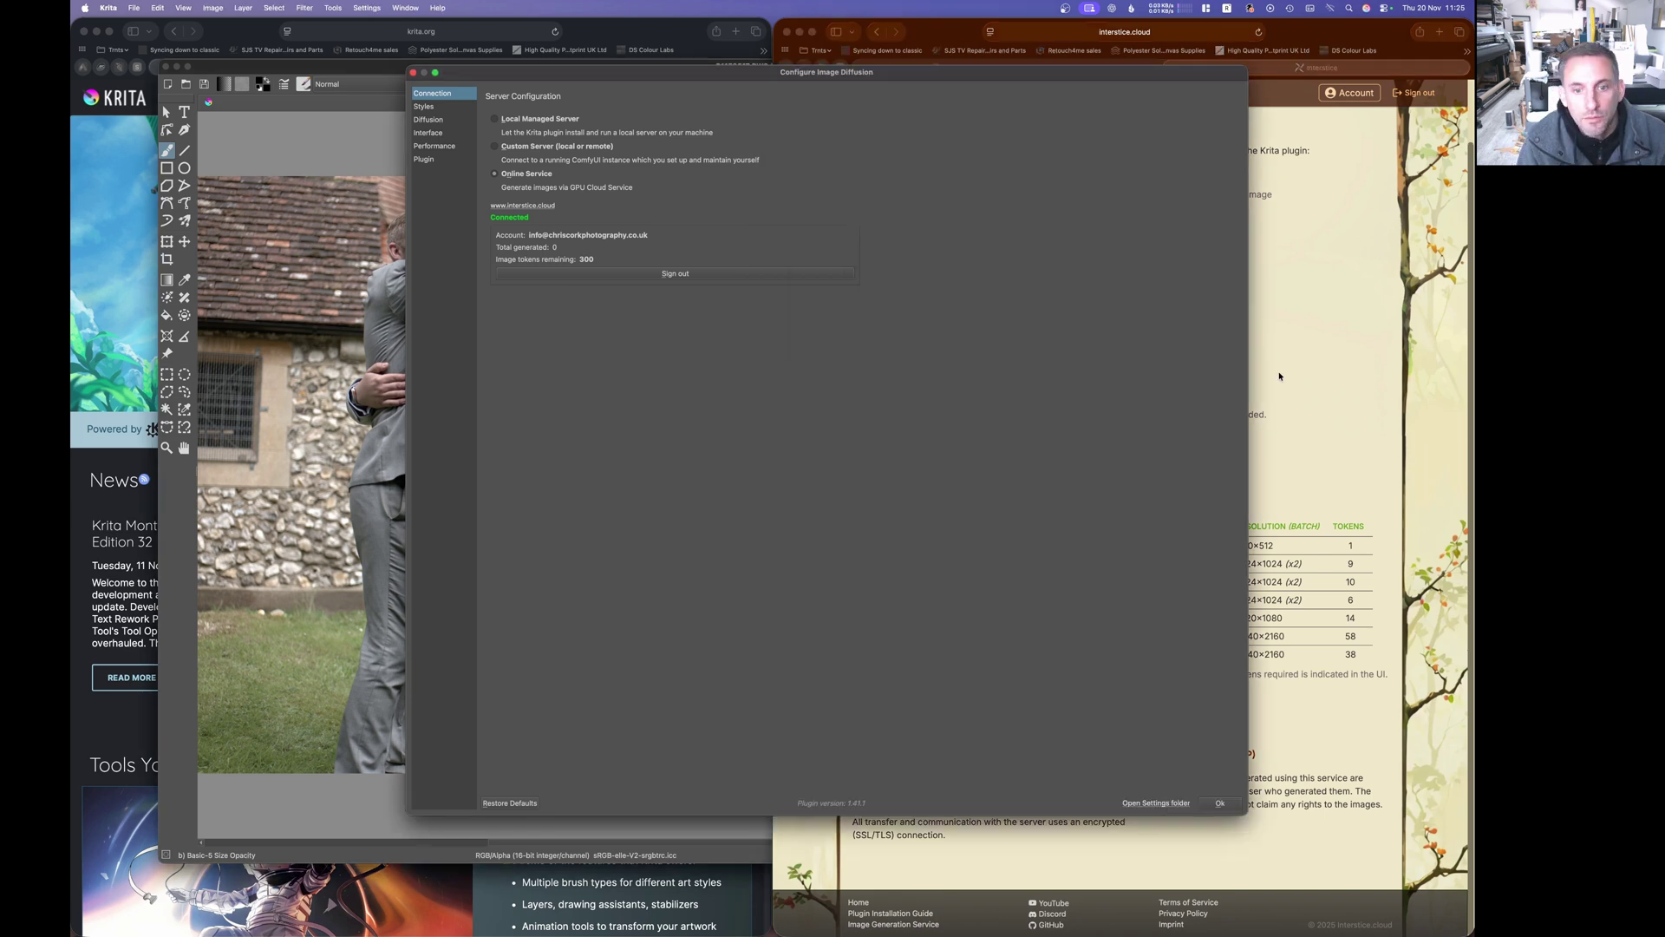
Back in Krita, draw a lasso selection around the woman in the background.
left_click(1270, 546)
key("super+Tab")
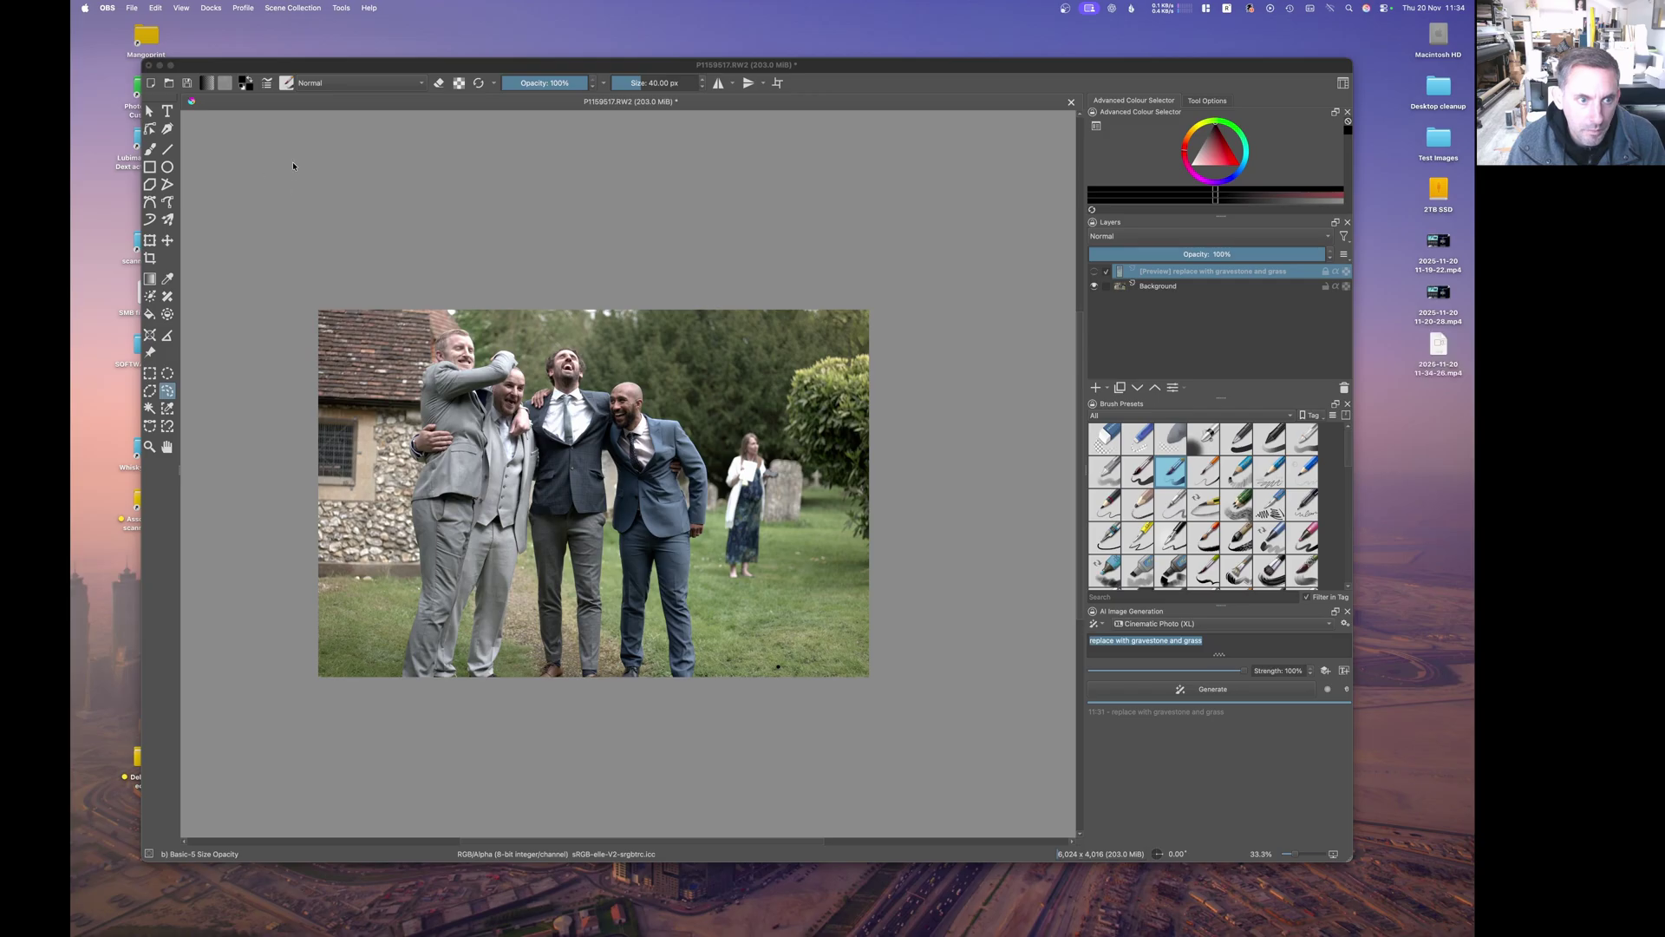
left_click(854, 486)
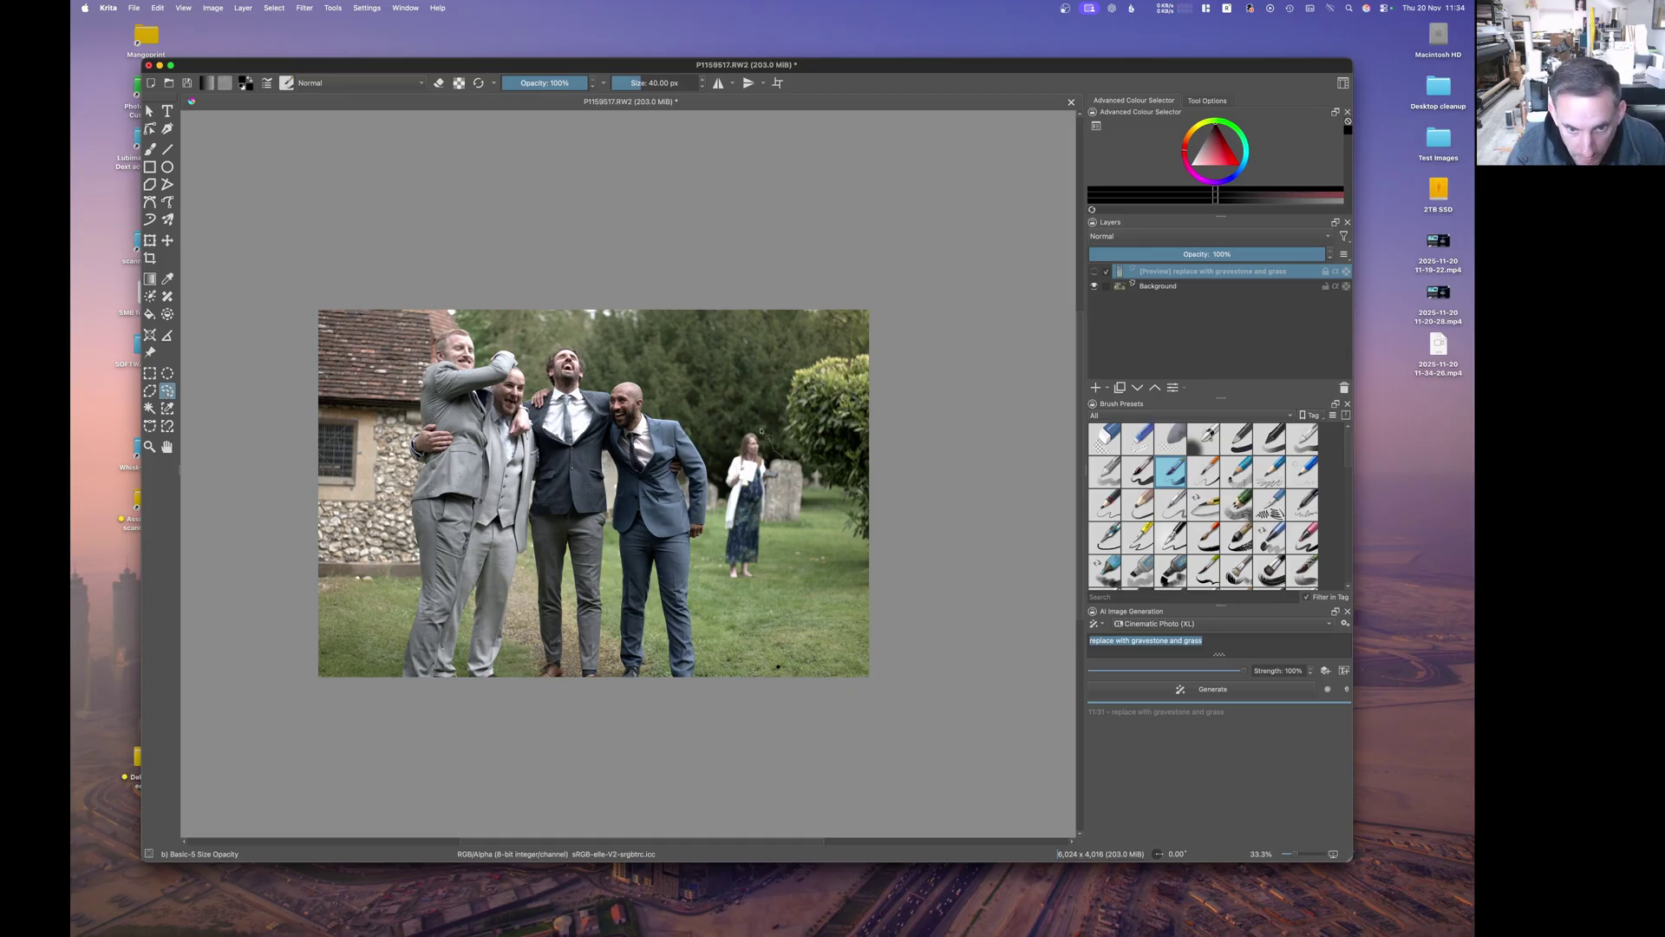
mouse_move(760, 429)
left_mouse_down()
mouse_move(727, 450)
mouse_move(723, 515)
left_mouse_up()
mouse_move(750, 598)
left_mouse_down()
mouse_move(783, 516)
mouse_move(765, 432)
left_mouse_up()
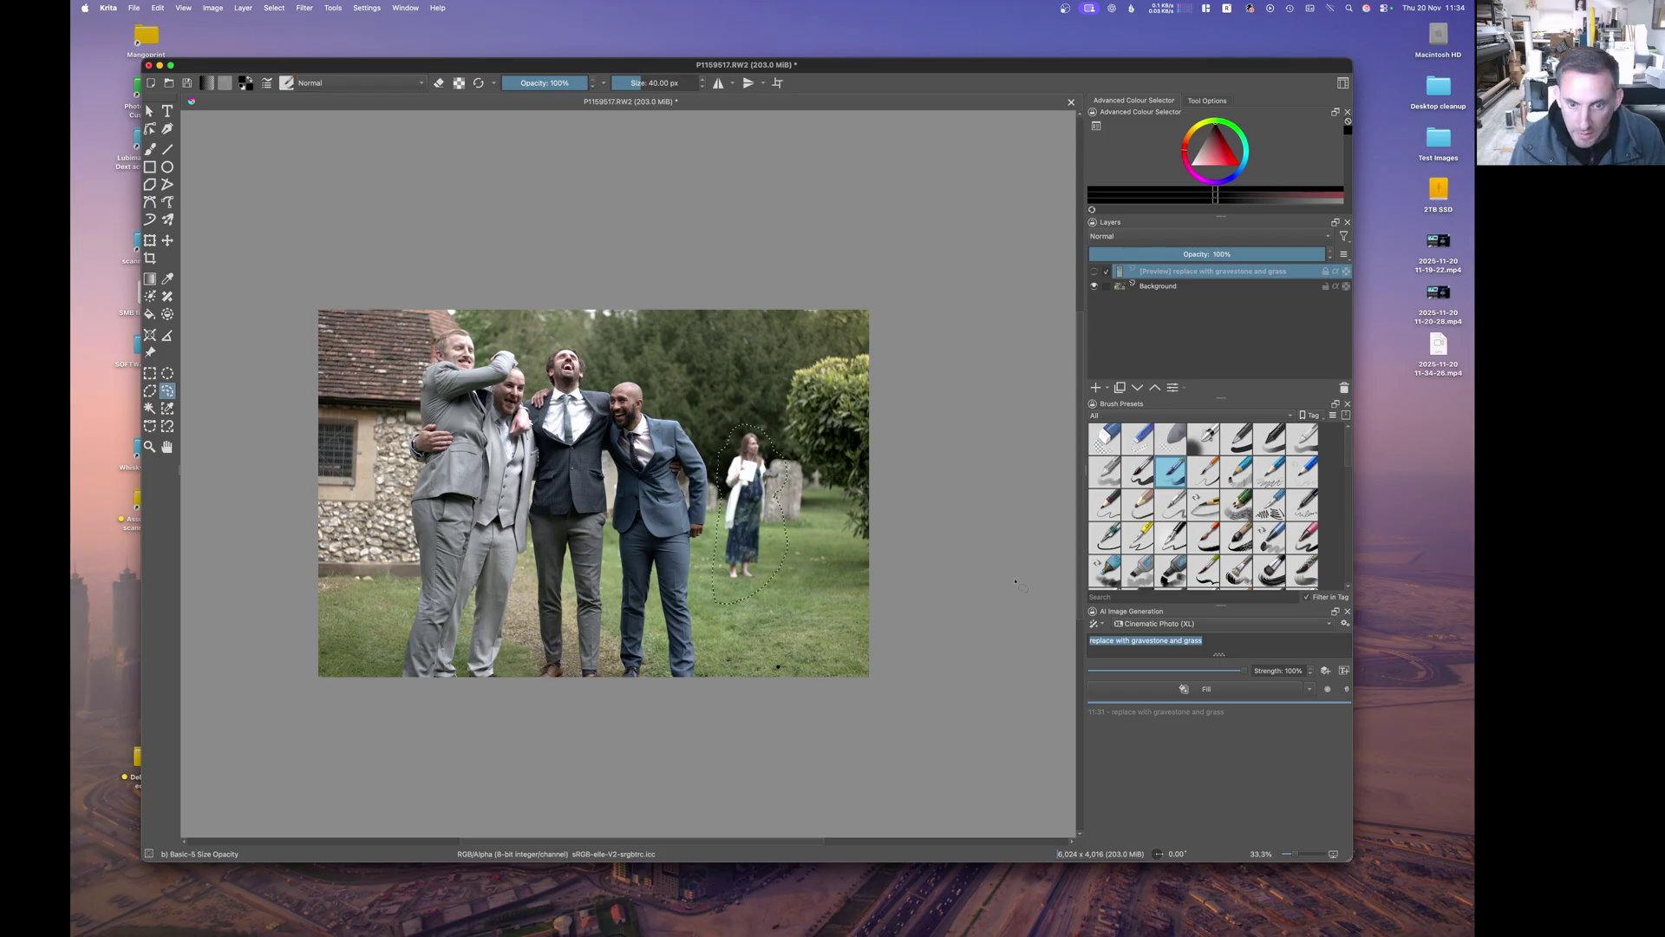
Replace the AI generation prompt with 'remove lady'.
key("e")
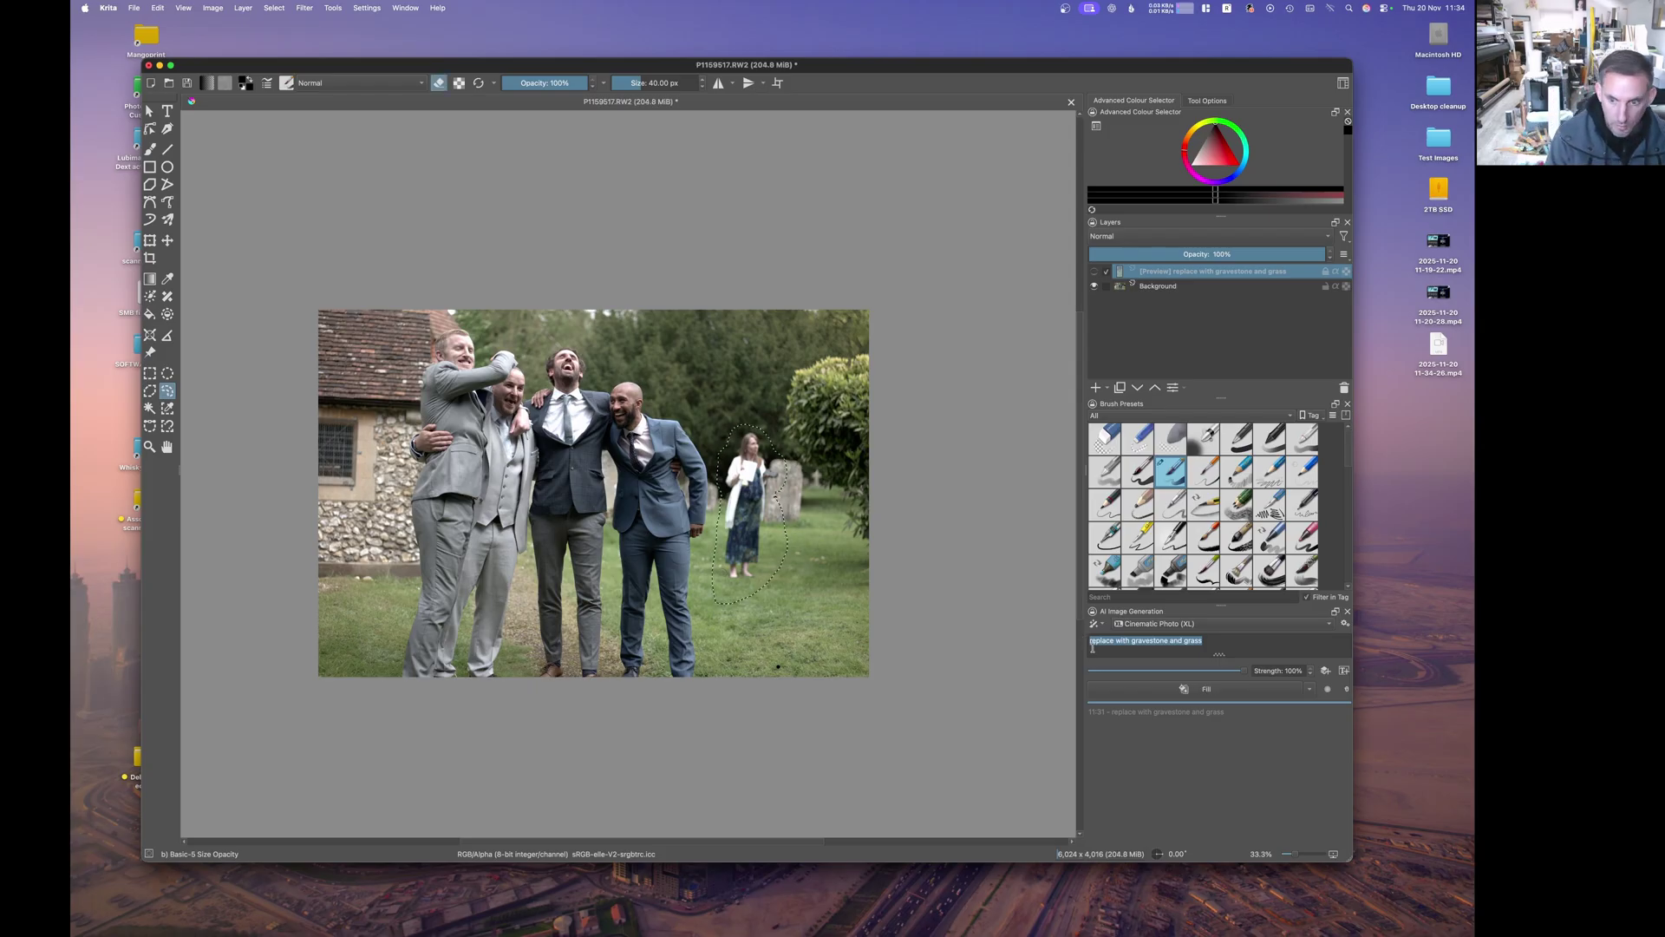
key("BackSpace")
type("rem")
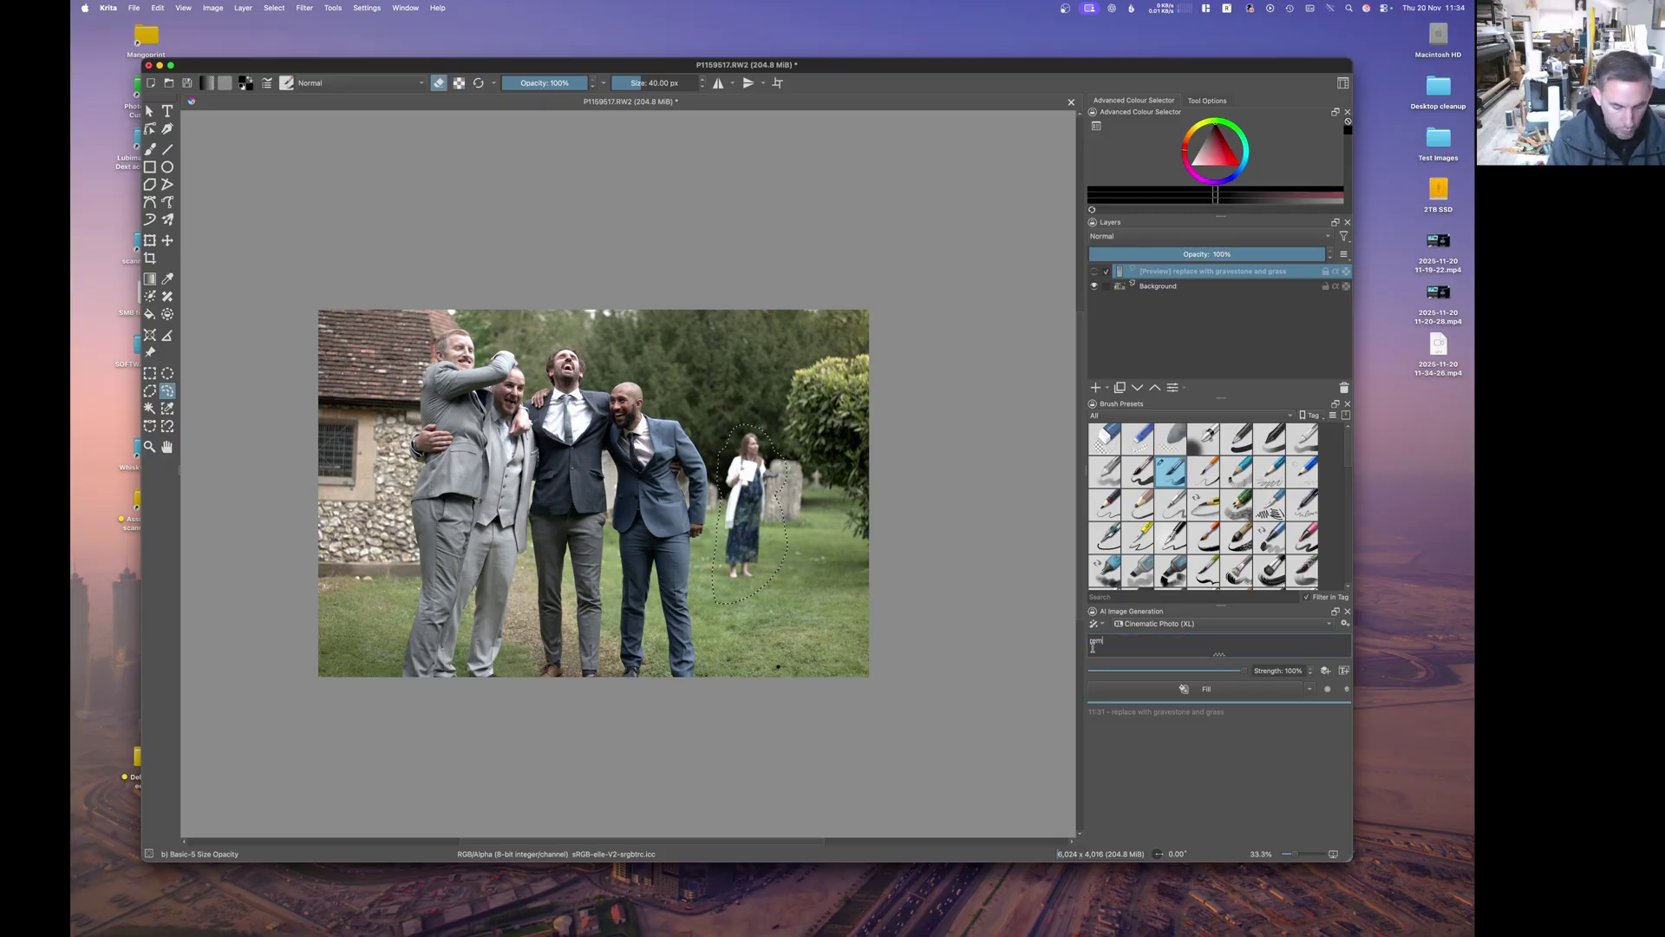
type("ove lady")
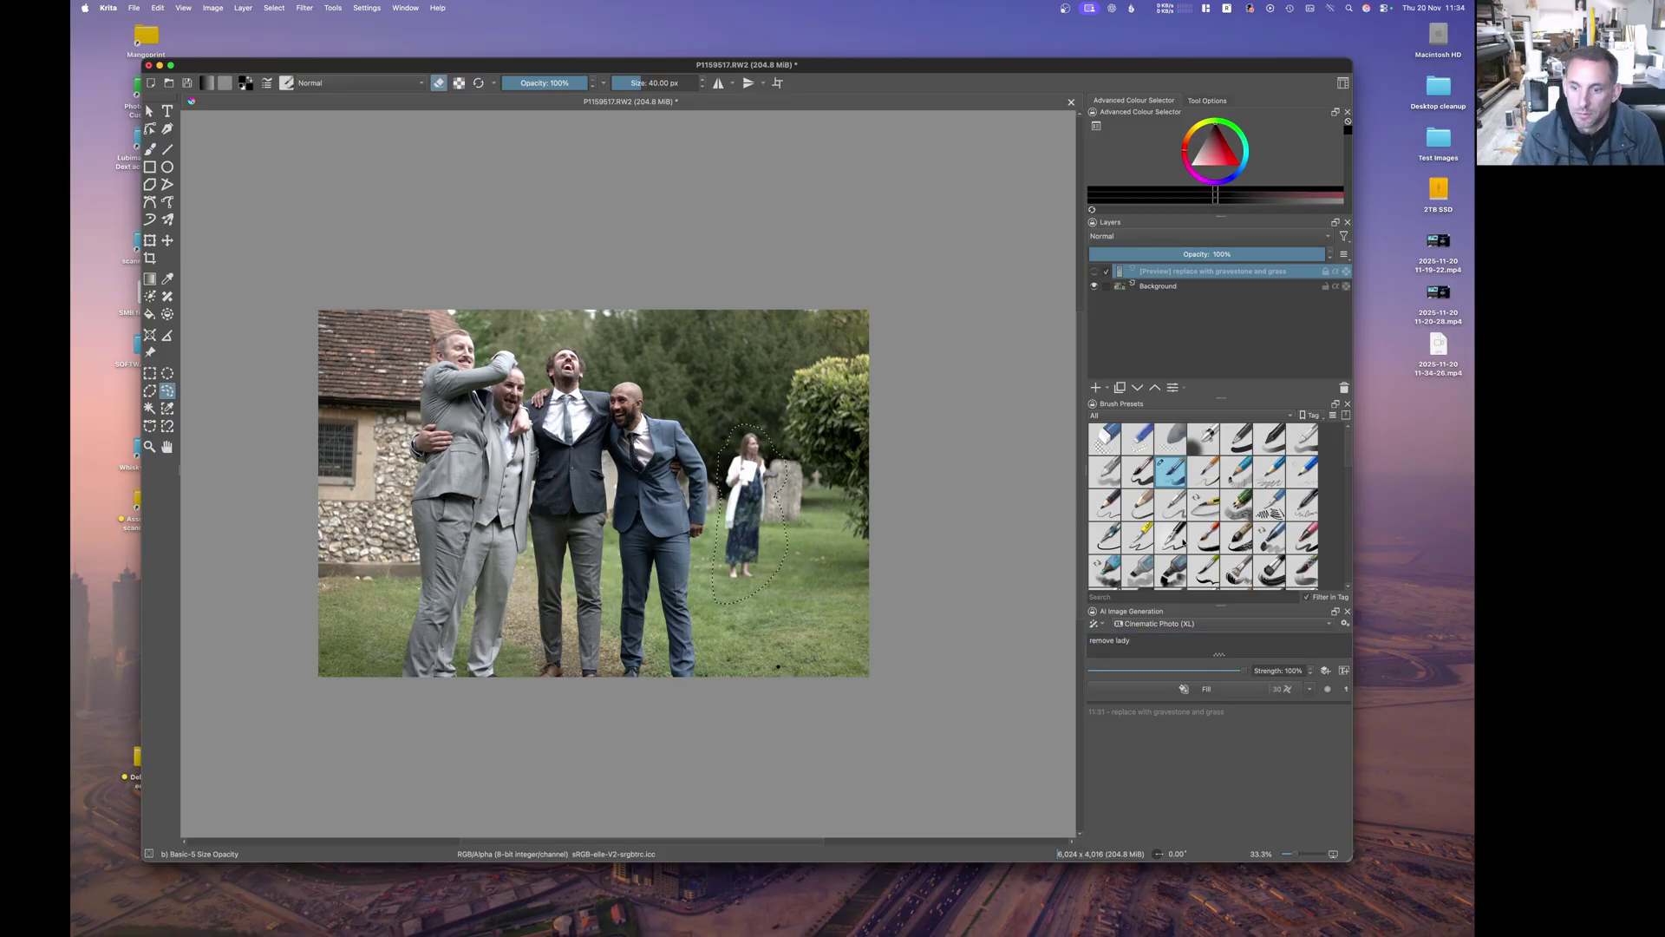
Fill the selection using the 'remove lady' prompt, preview the result, and deselect.
mouse_move(1184, 543)
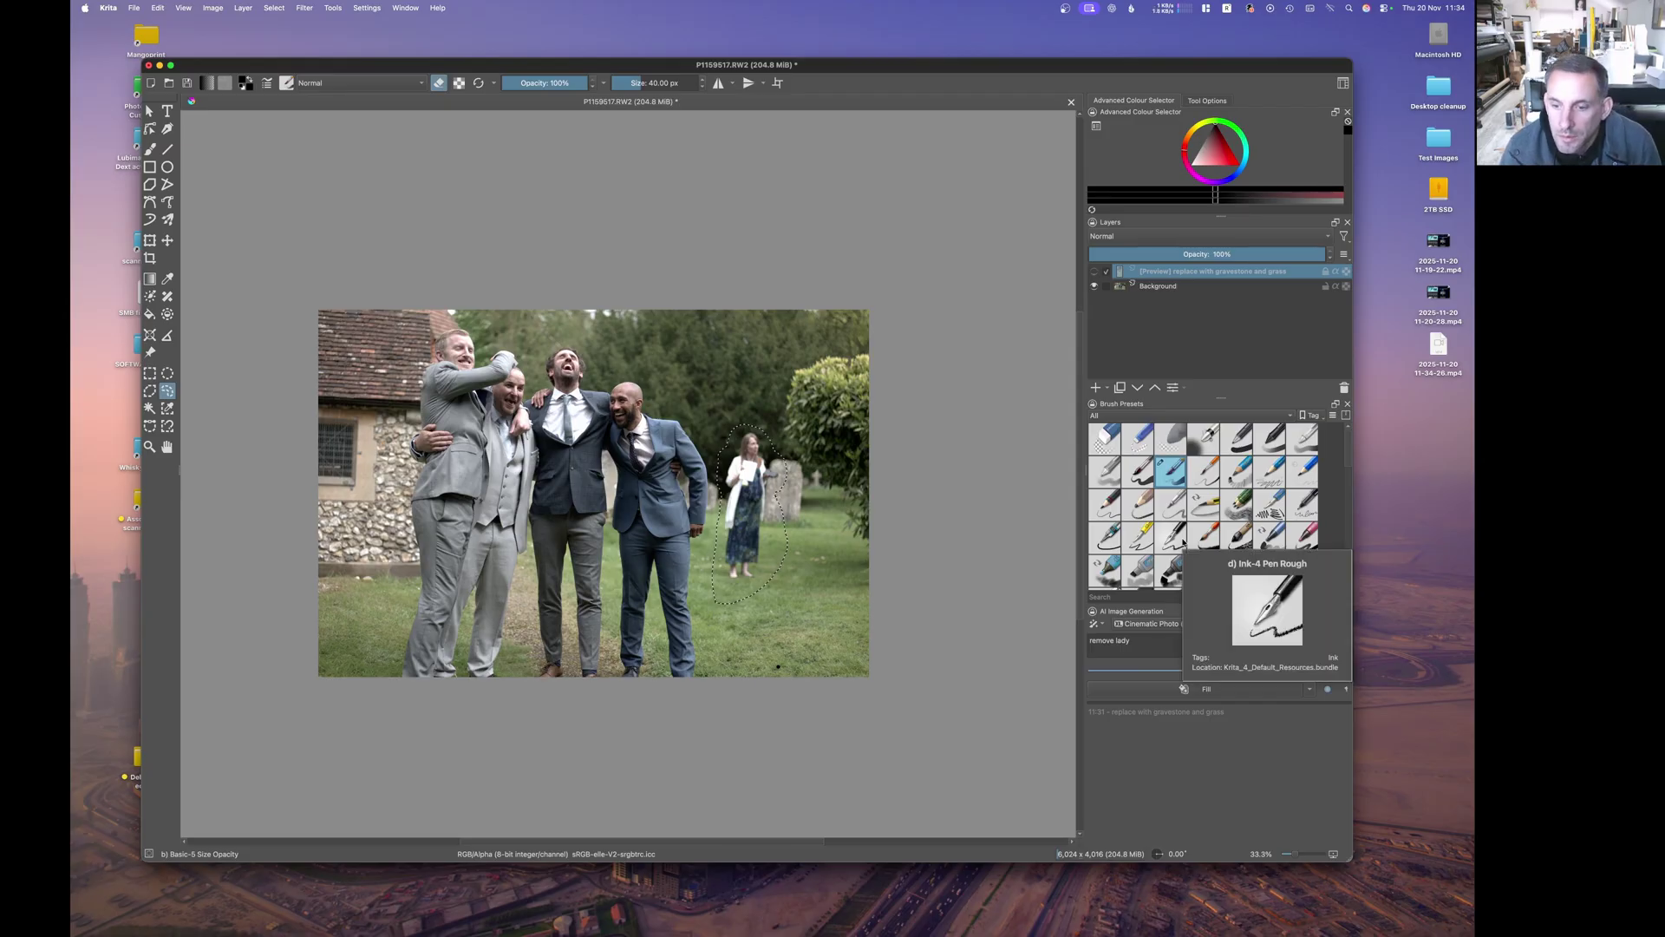
left_click(1219, 688)
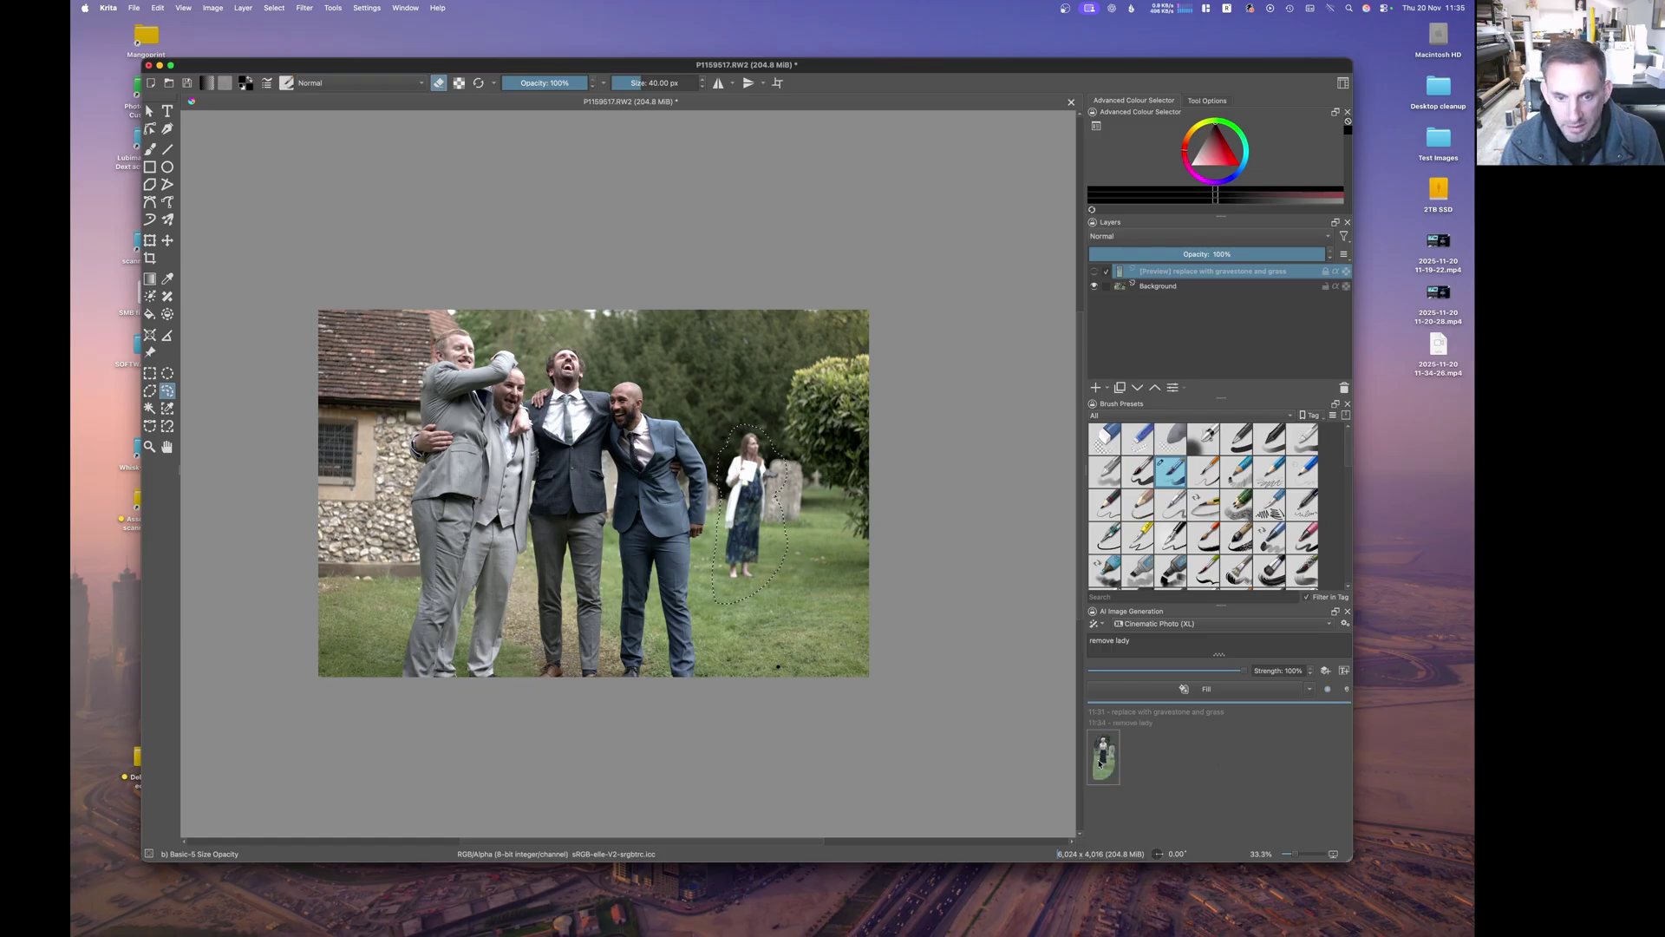
left_click(1099, 765)
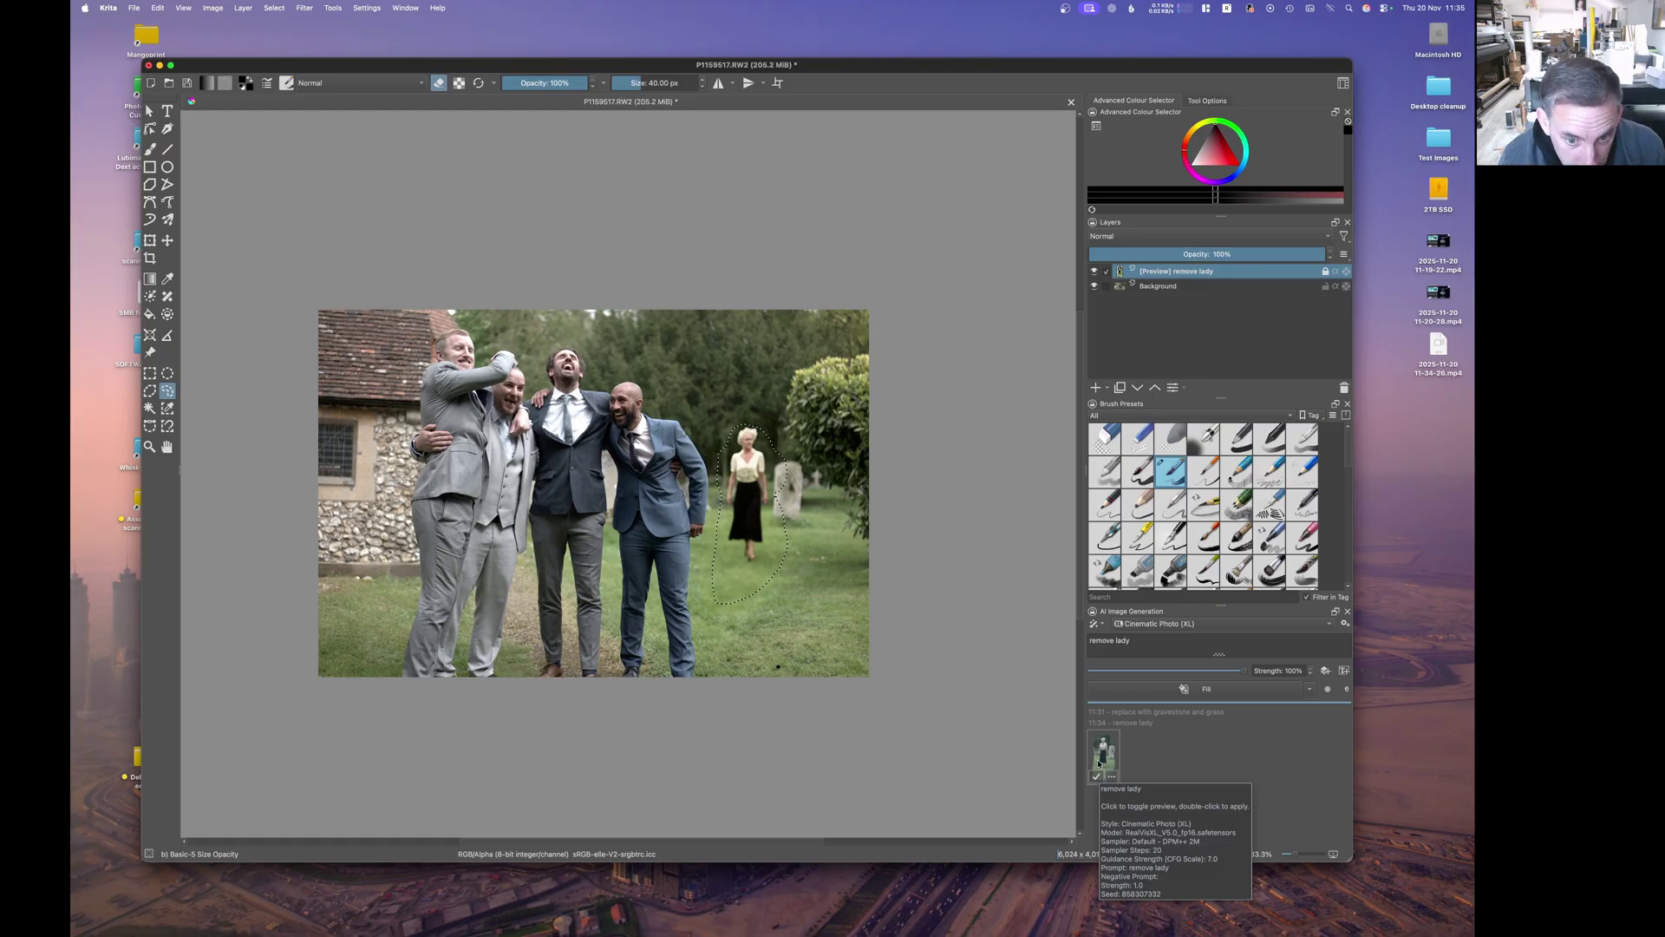
key("ctrl+shift+a")
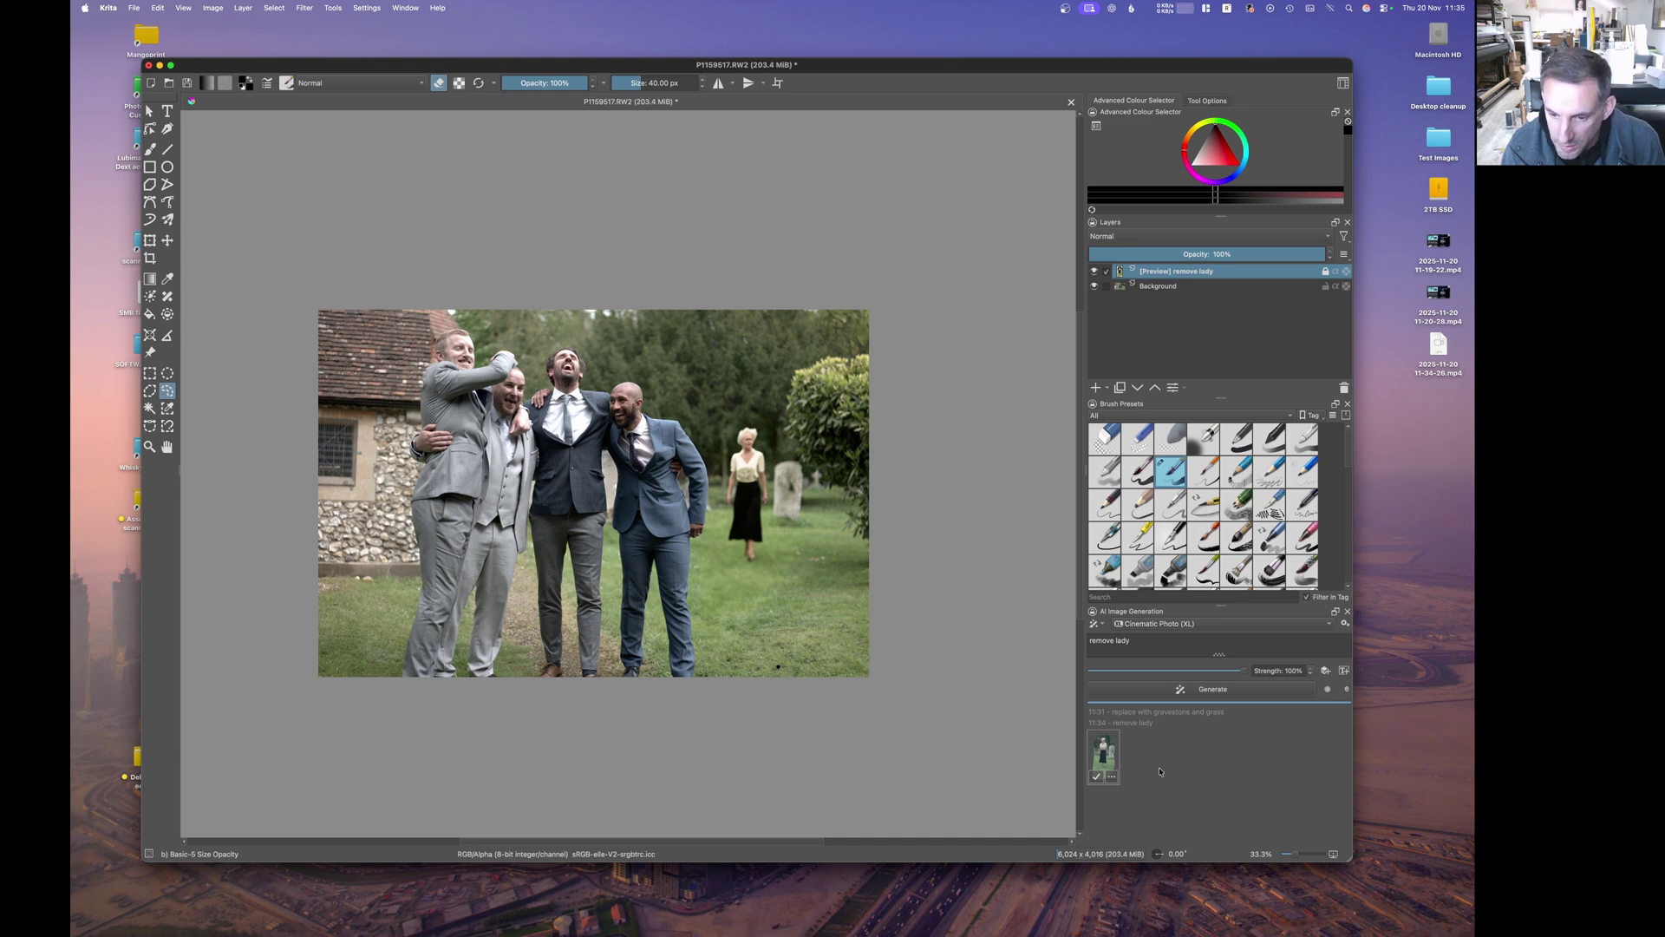
Toggle the 'remove lady' preview and apply it as a generated layer.
left_click(1112, 762)
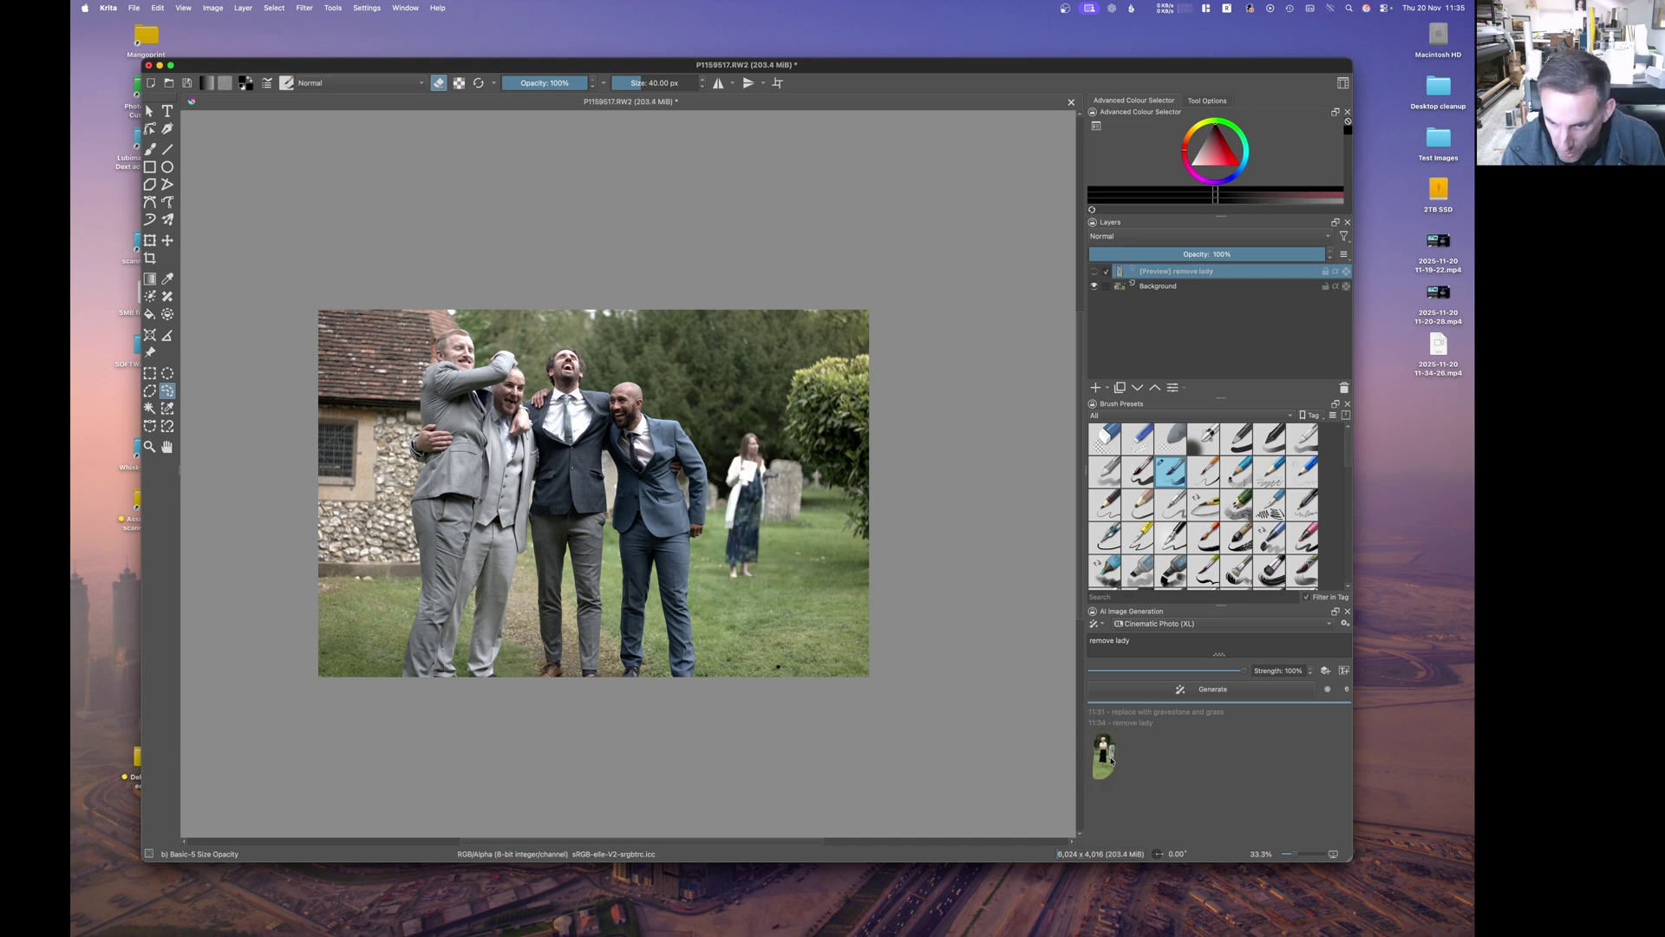
left_click(1112, 762)
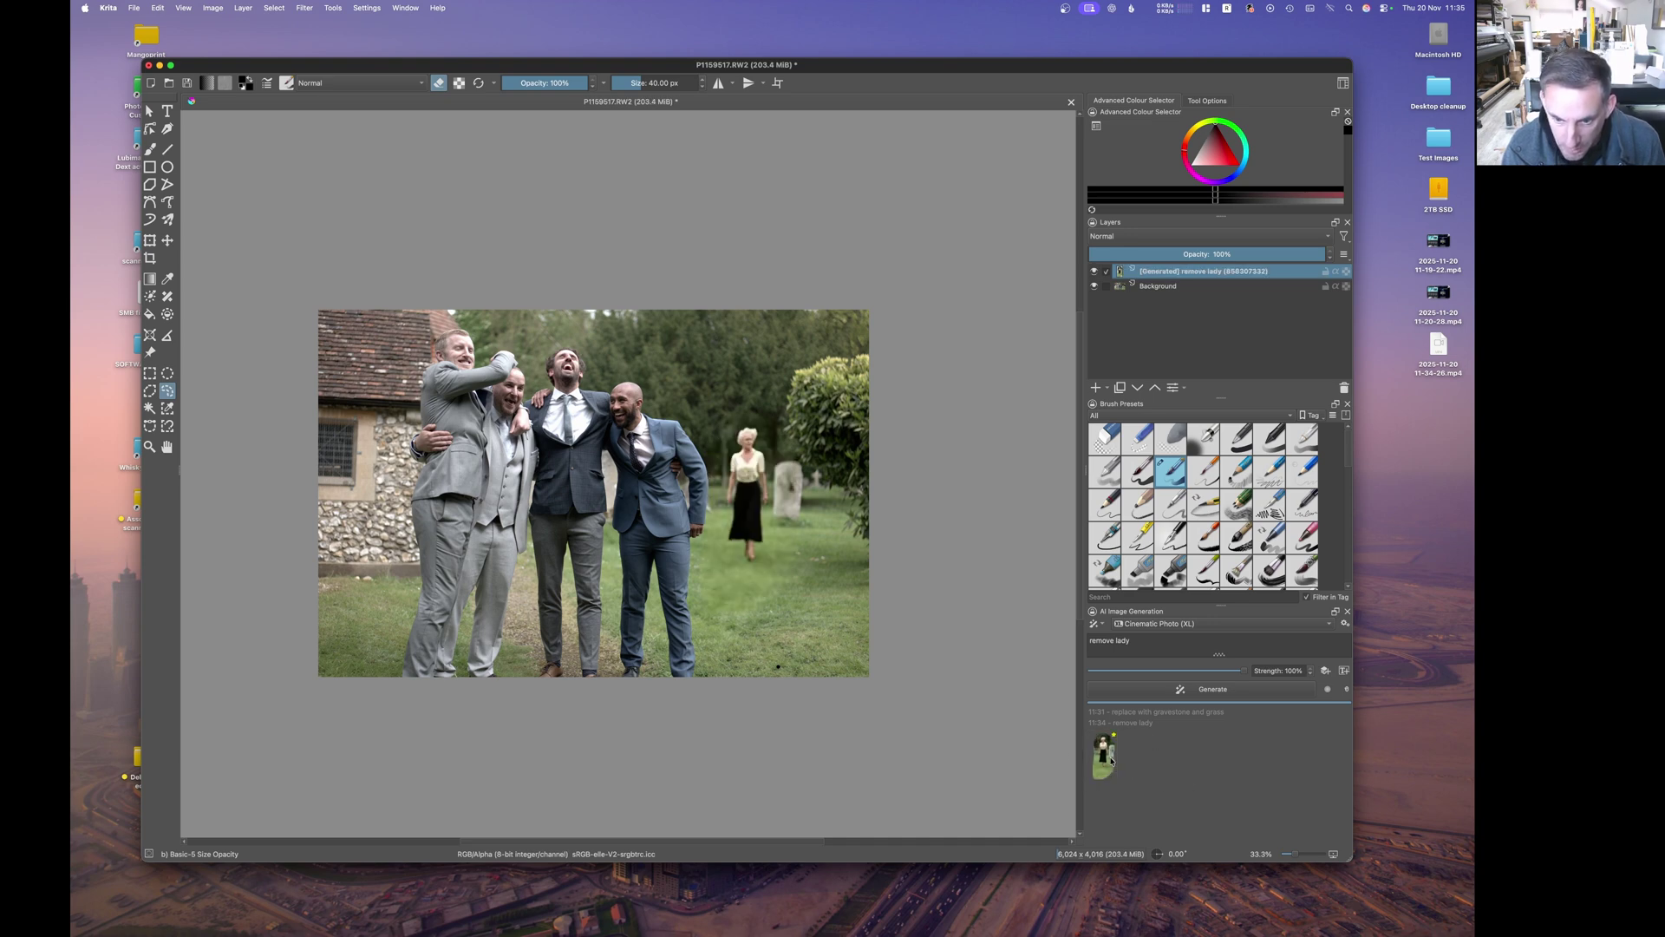
double_click(1112, 761)
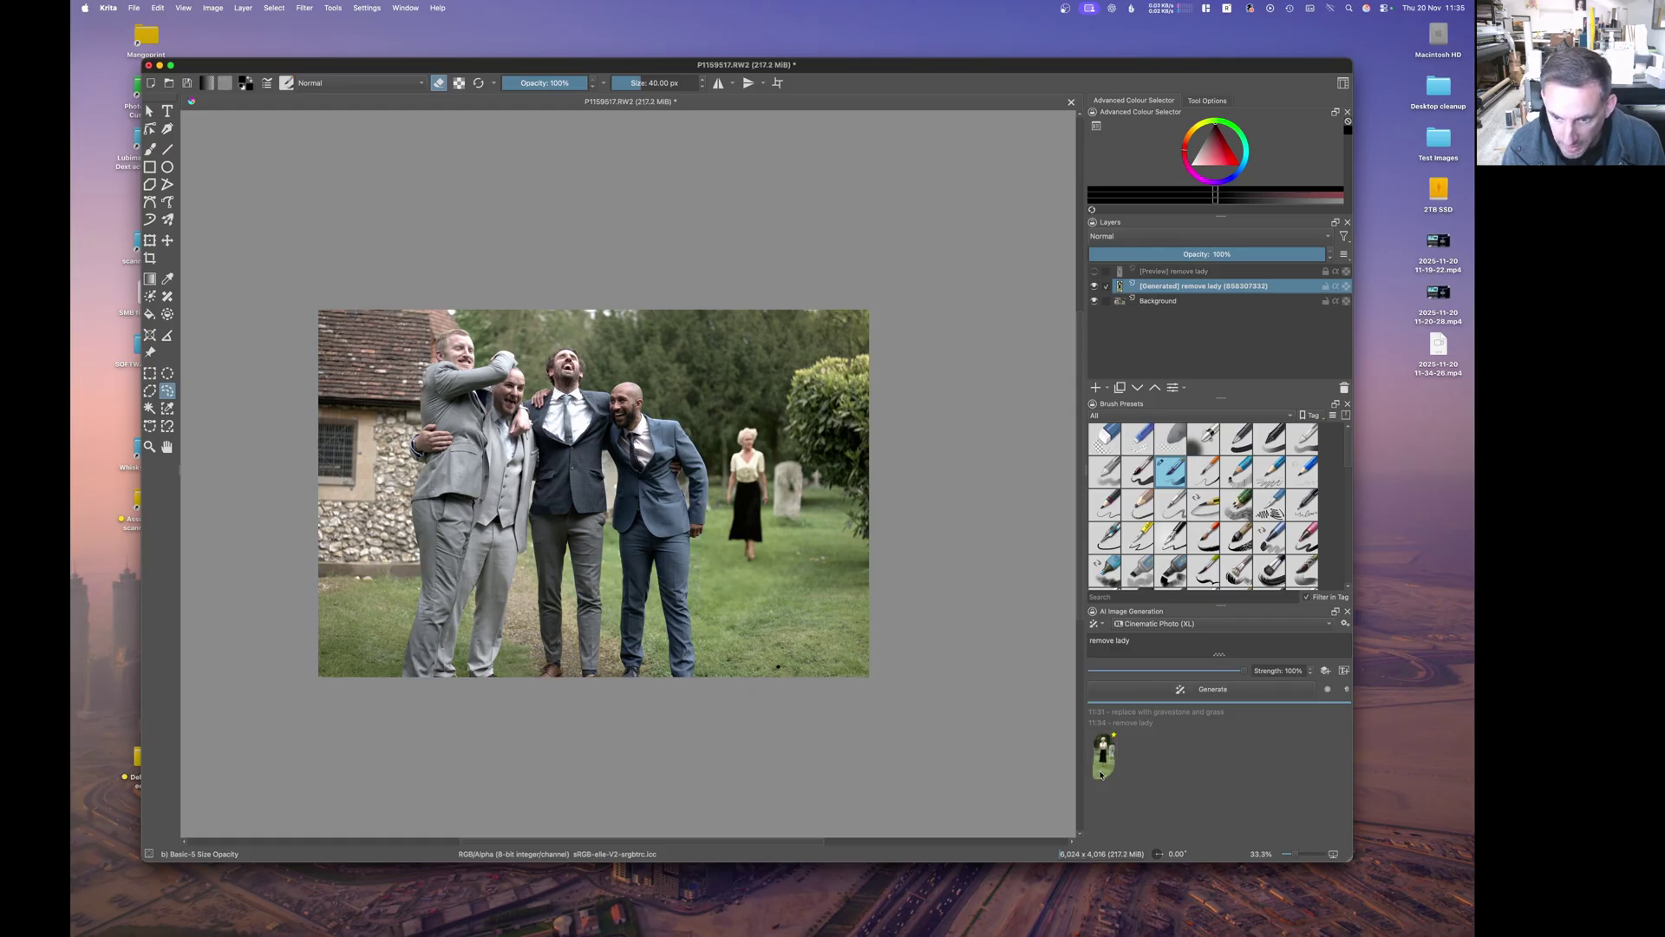
Discard the generated image and delete the [Generated] remove lady layer.
left_click(1107, 767)
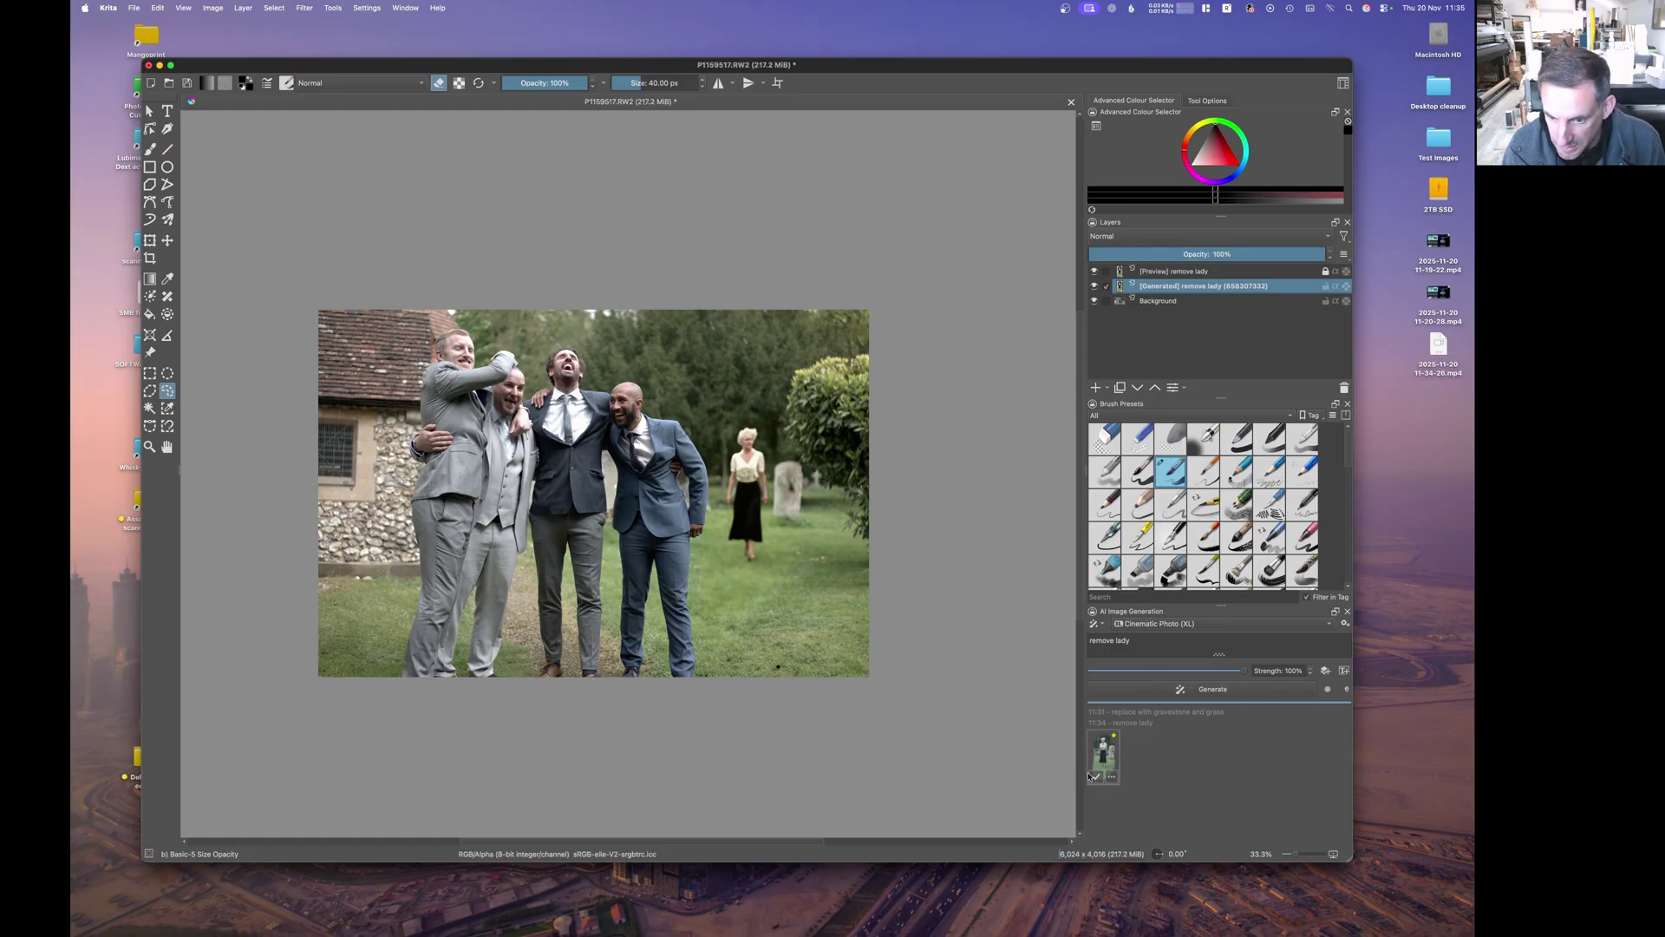
left_click(1112, 776)
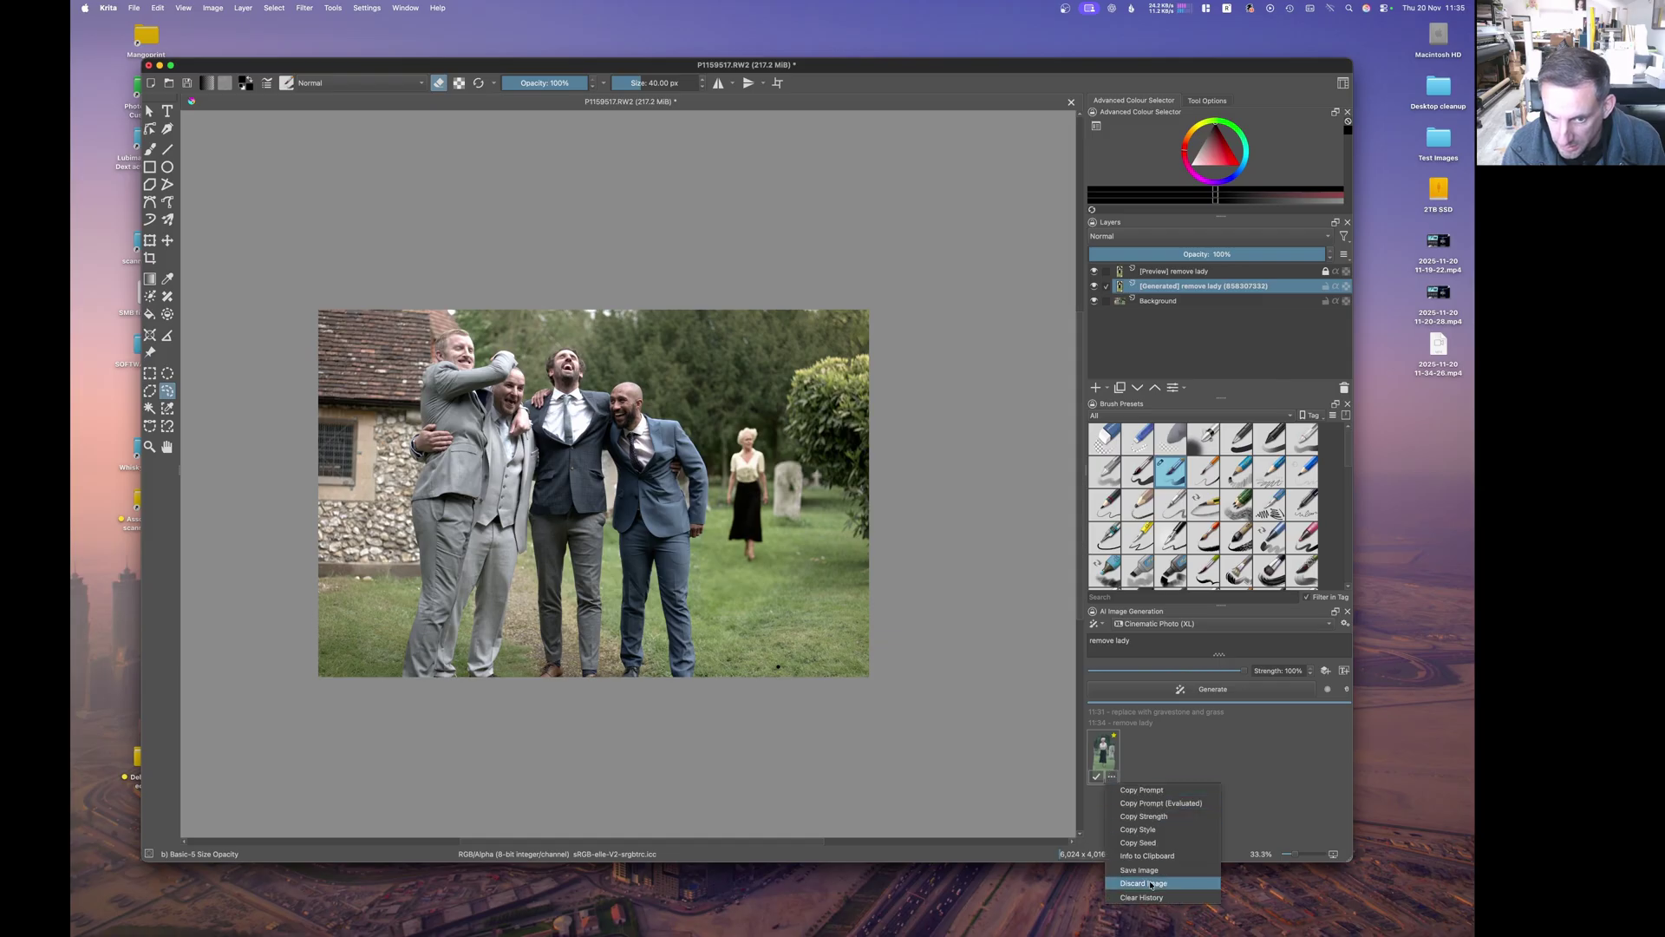
left_click(1151, 883)
left_click(828, 477)
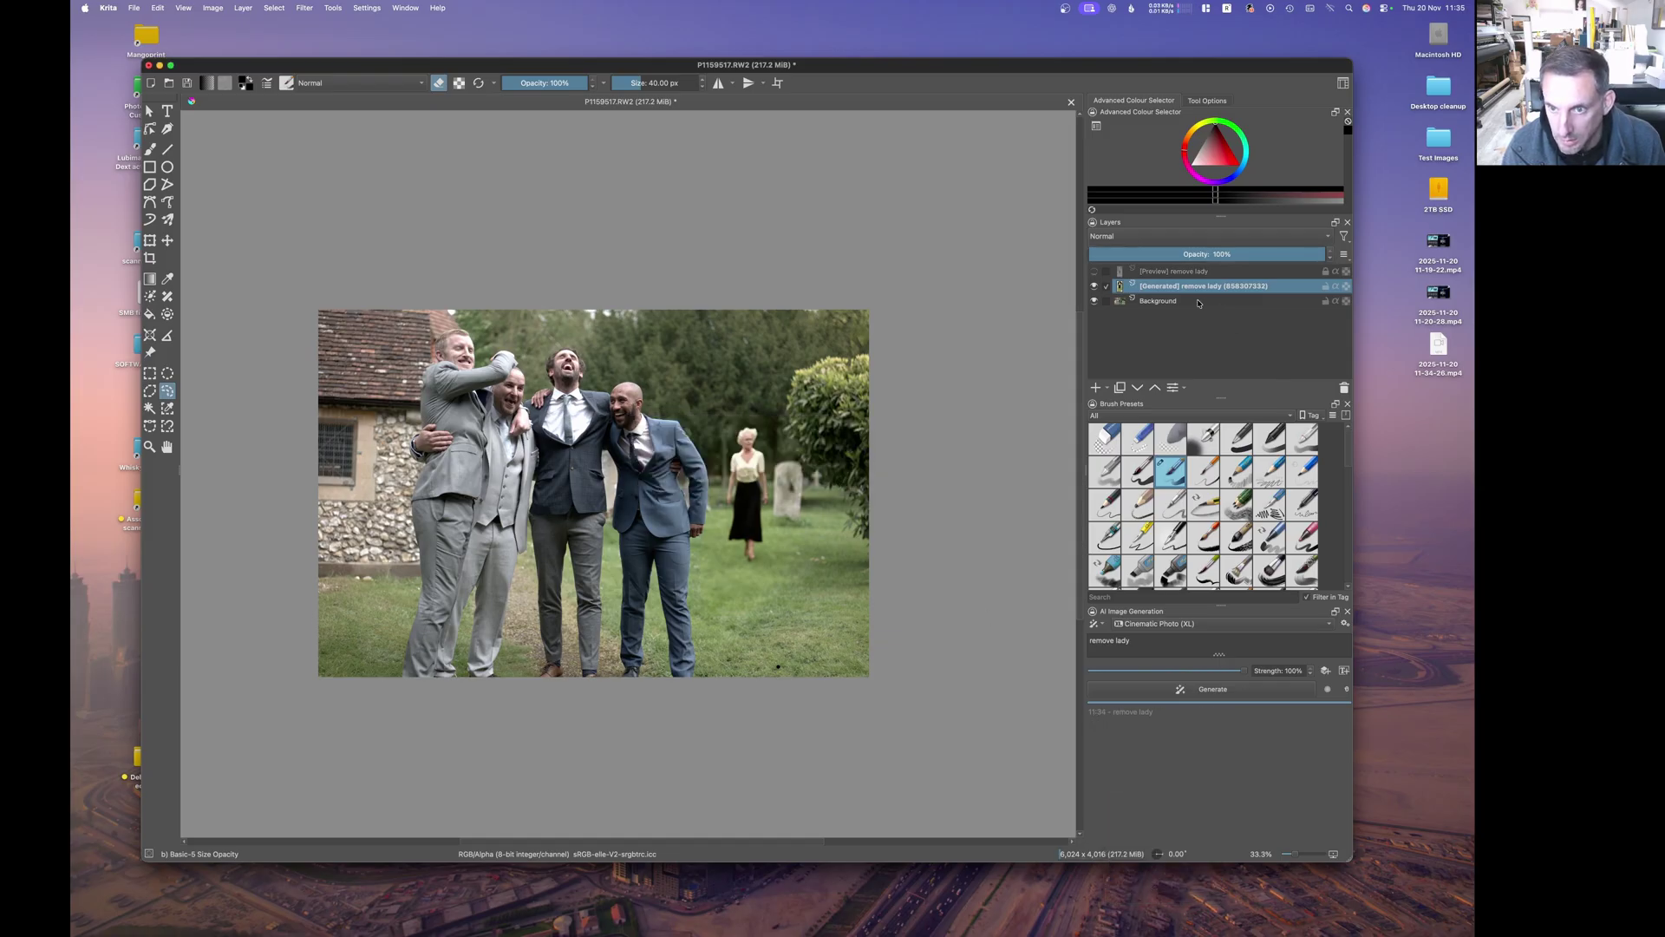
left_click(1345, 388)
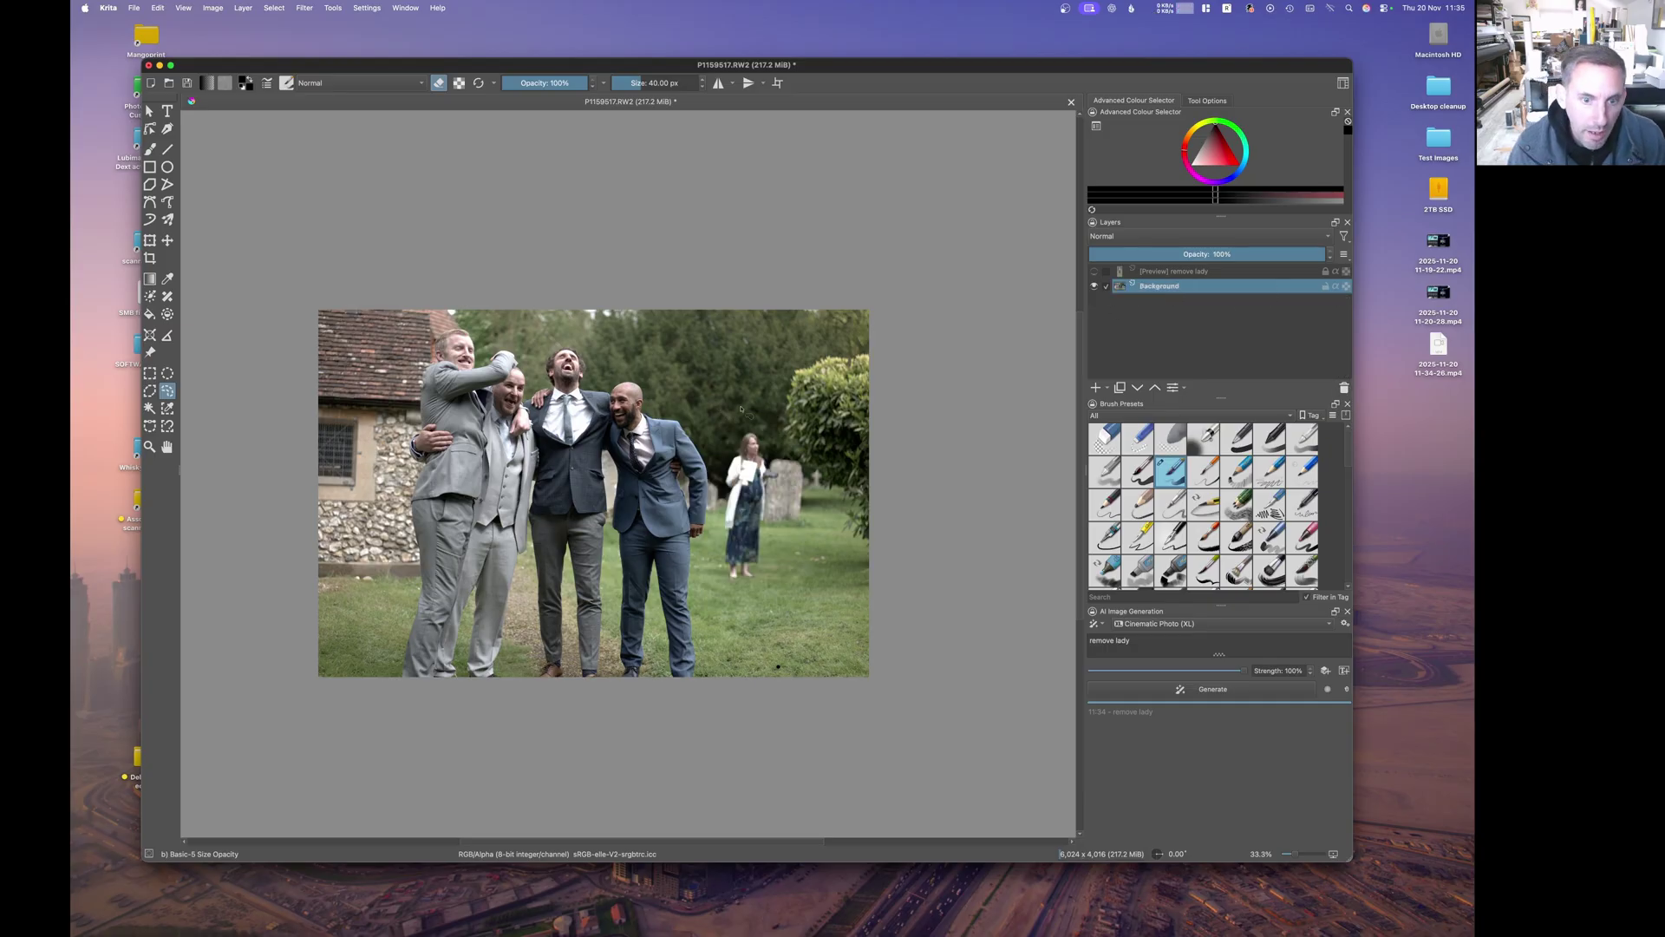
Lasso the background woman, paste 'replace with gravestone and grass' as the prompt, and run Fill.
mouse_move(769, 452)
left_mouse_down()
mouse_move(748, 425)
mouse_move(718, 499)
left_mouse_up()
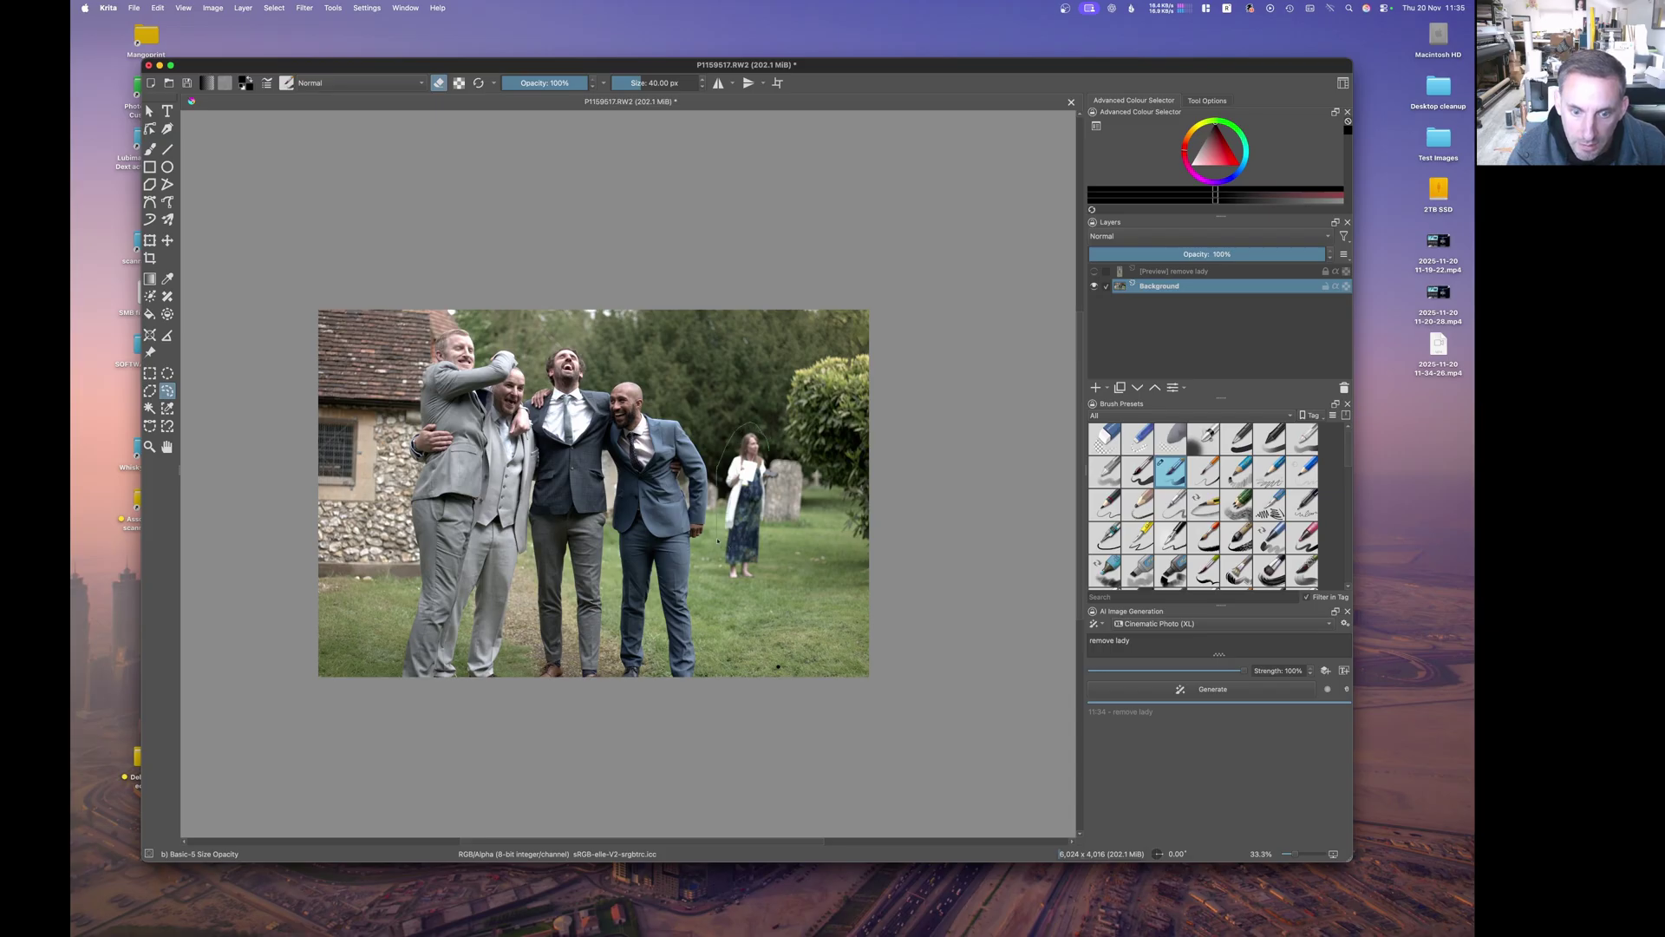
left_click_drag(720, 573, 766, 574)
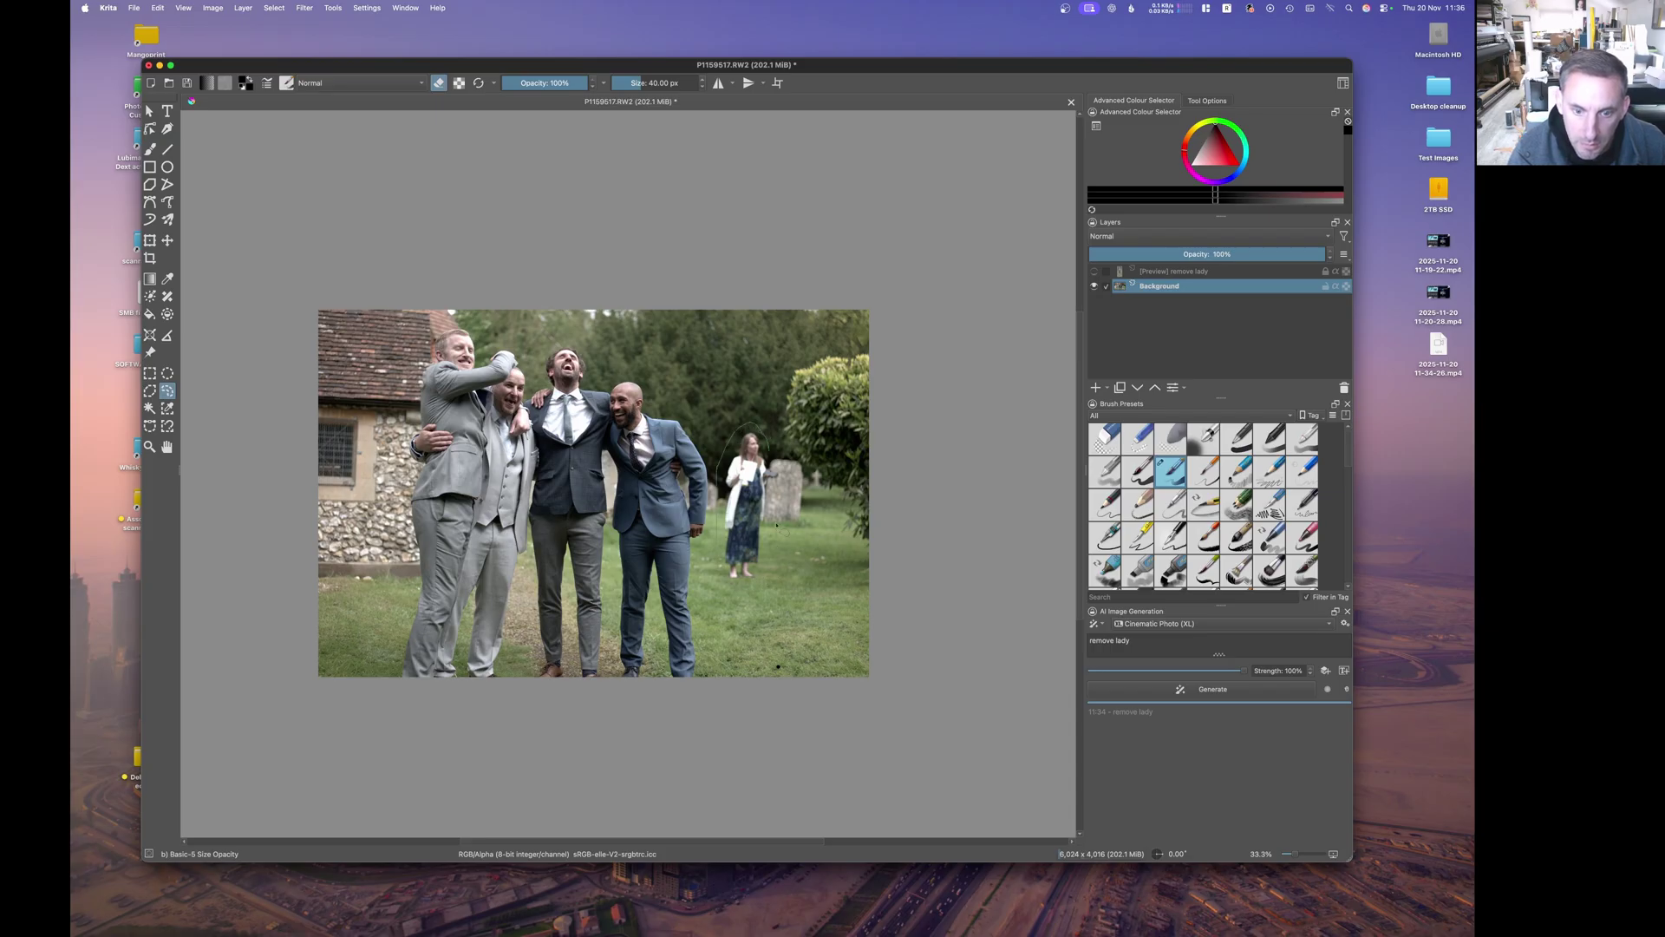
left_click_drag(771, 452, 769, 451)
triple_click(1175, 652)
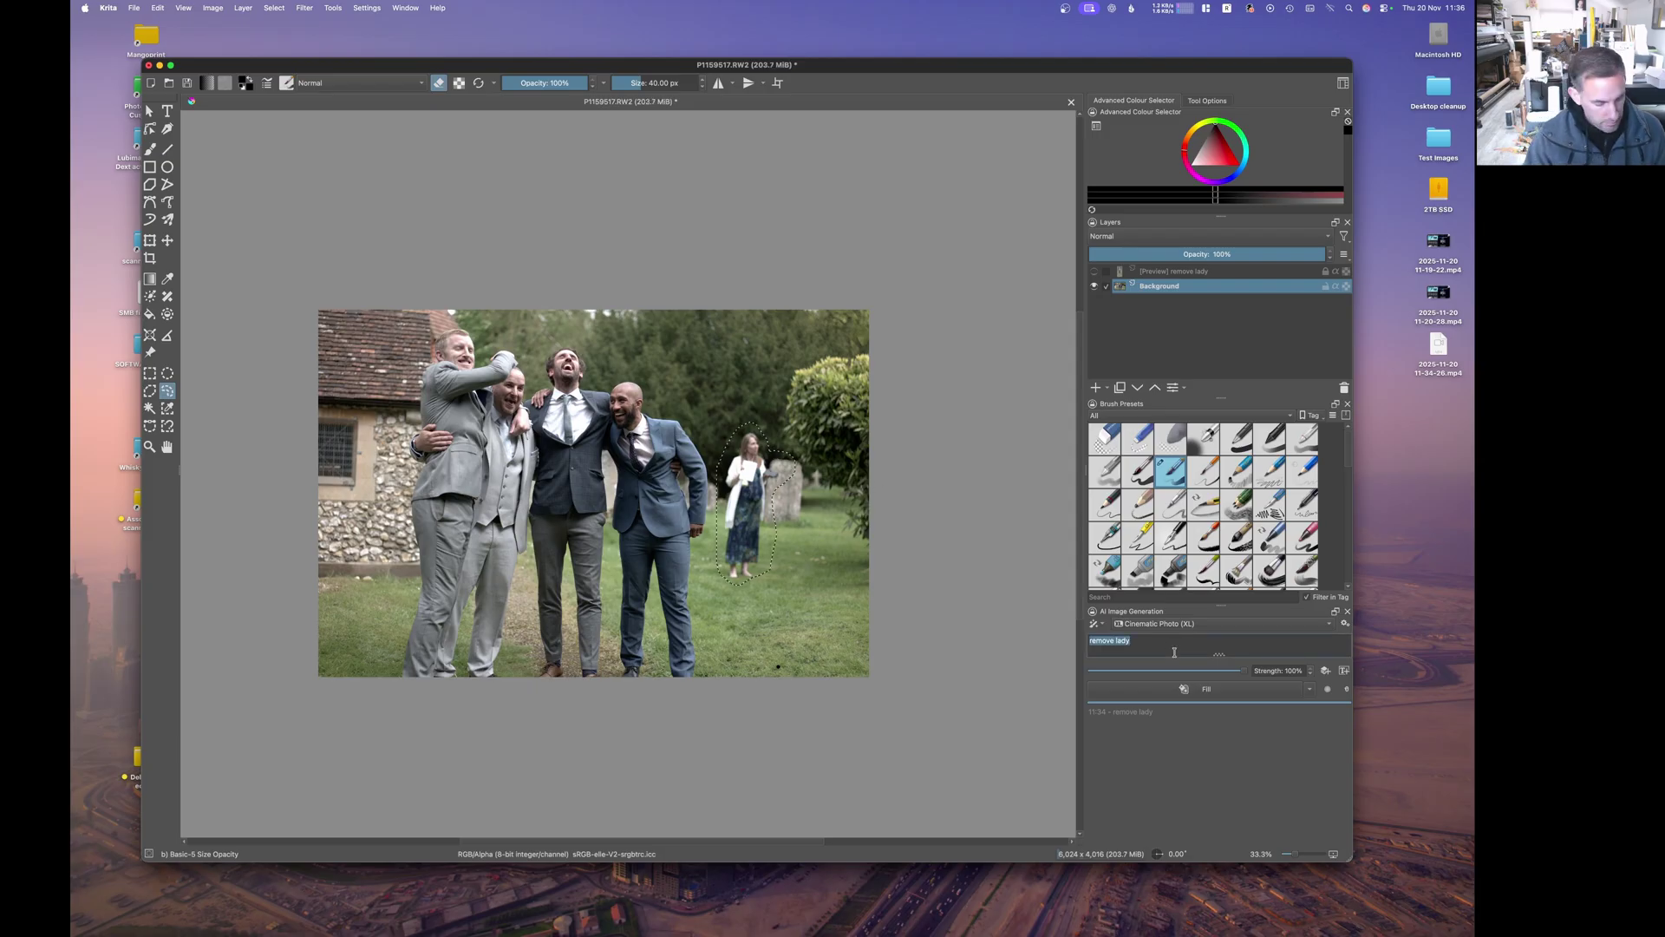
type("replace with gravestone and grass")
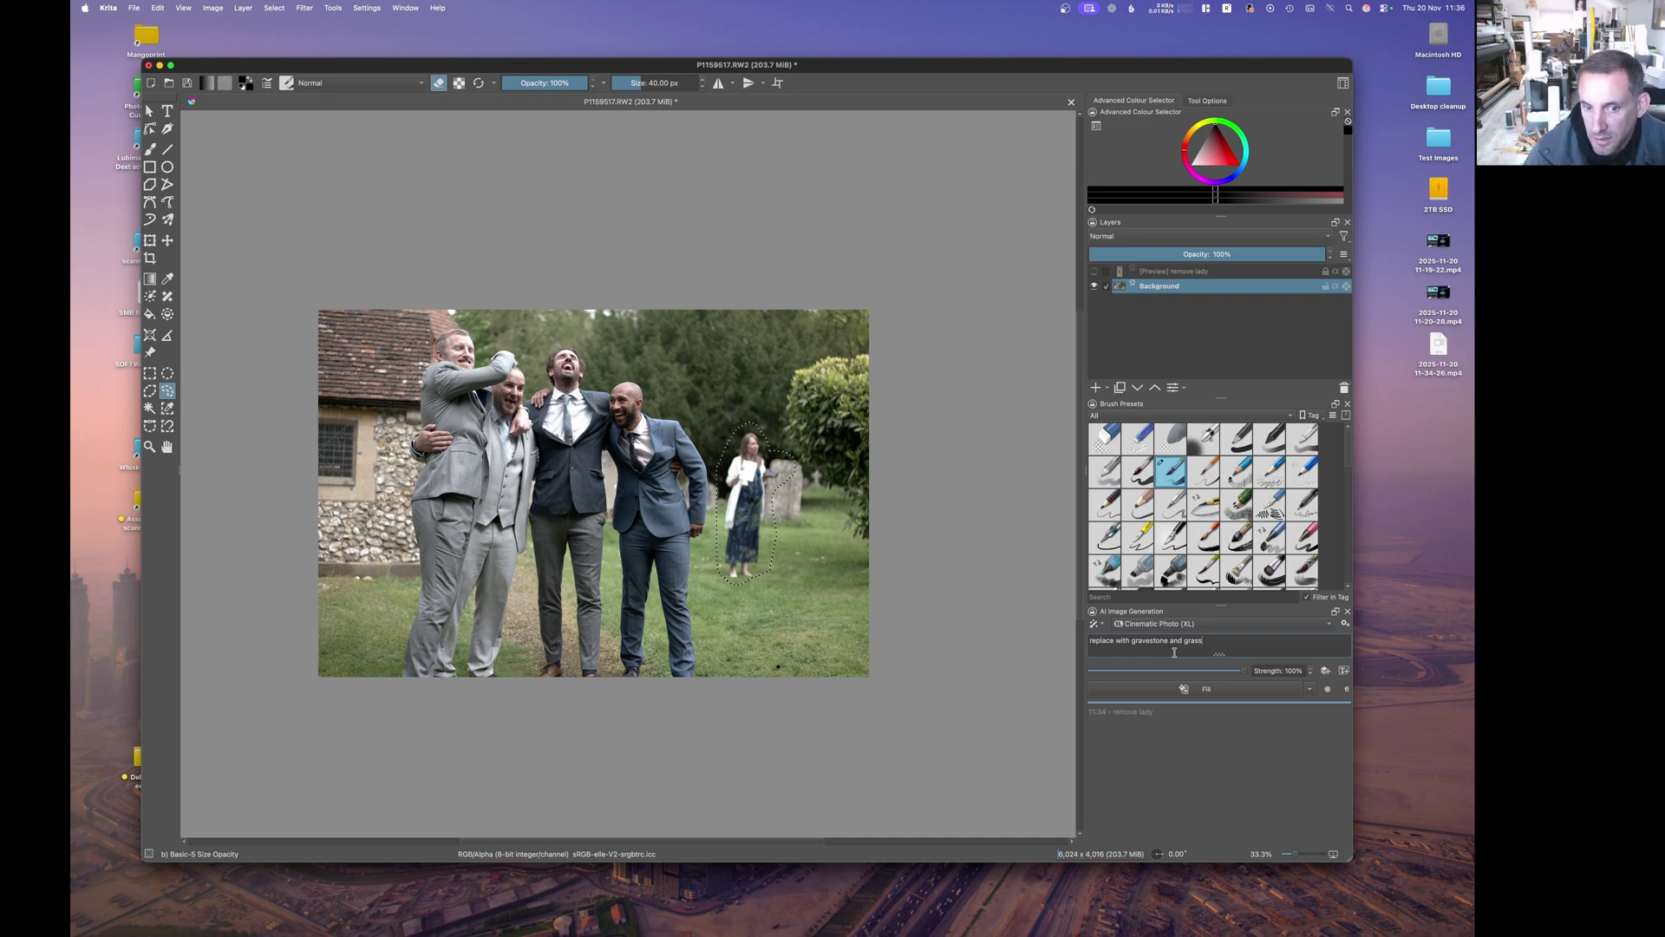
left_click(1177, 692)
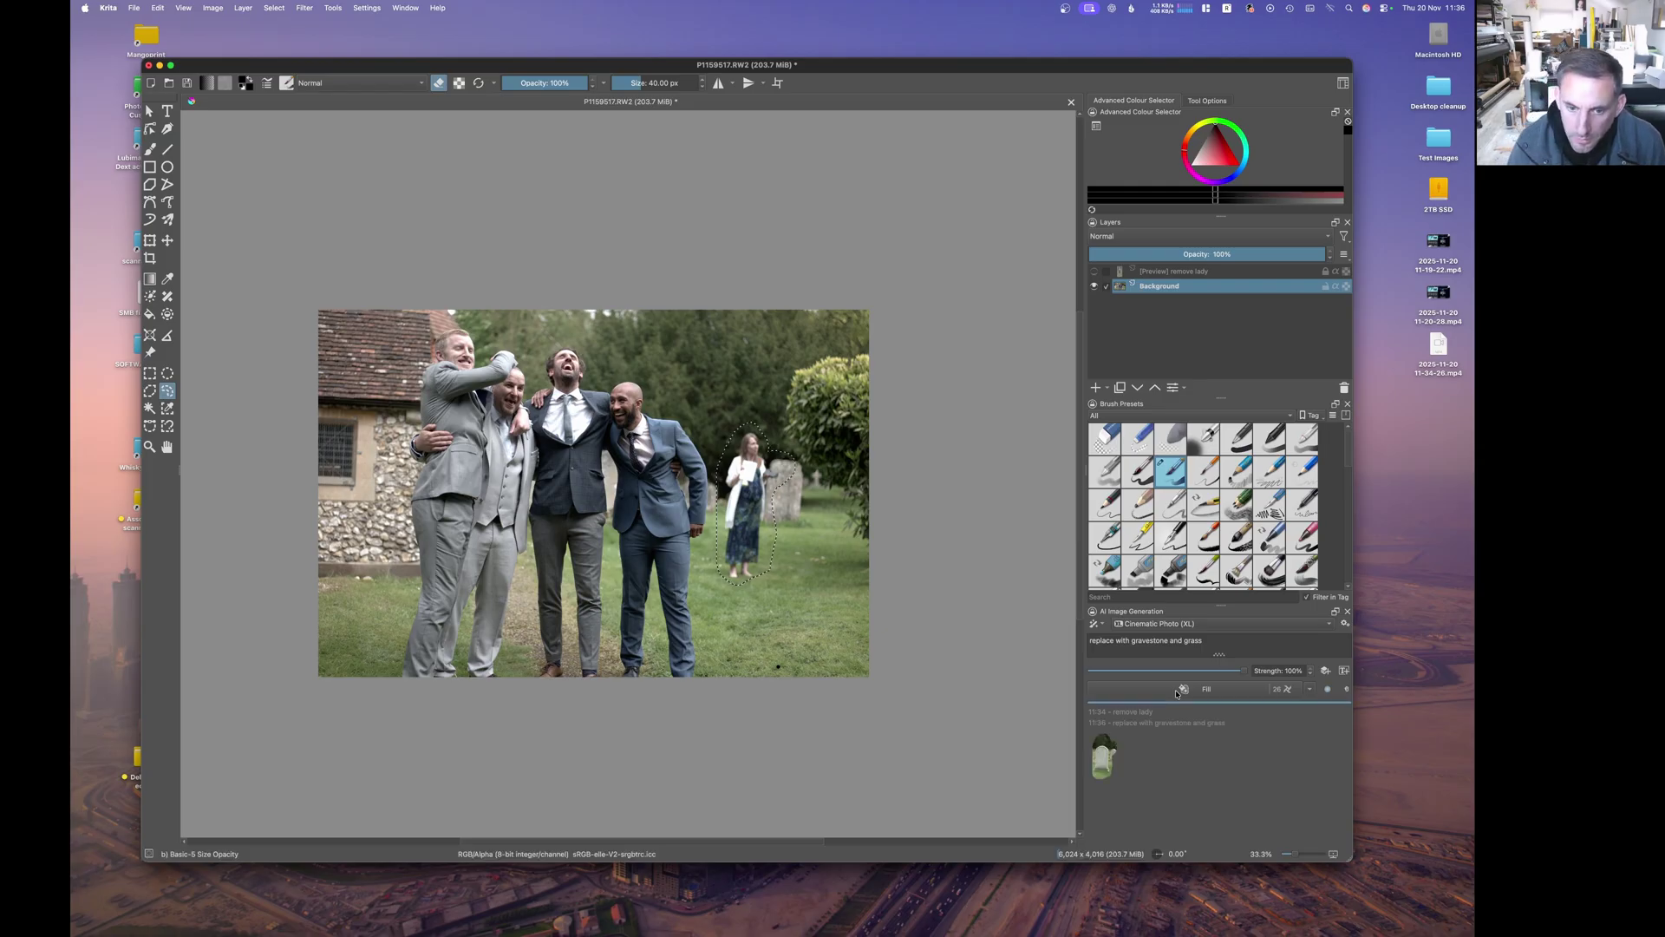
Preview the gravestone-and-grass result on the photo and clear the selection.
left_click(1107, 753)
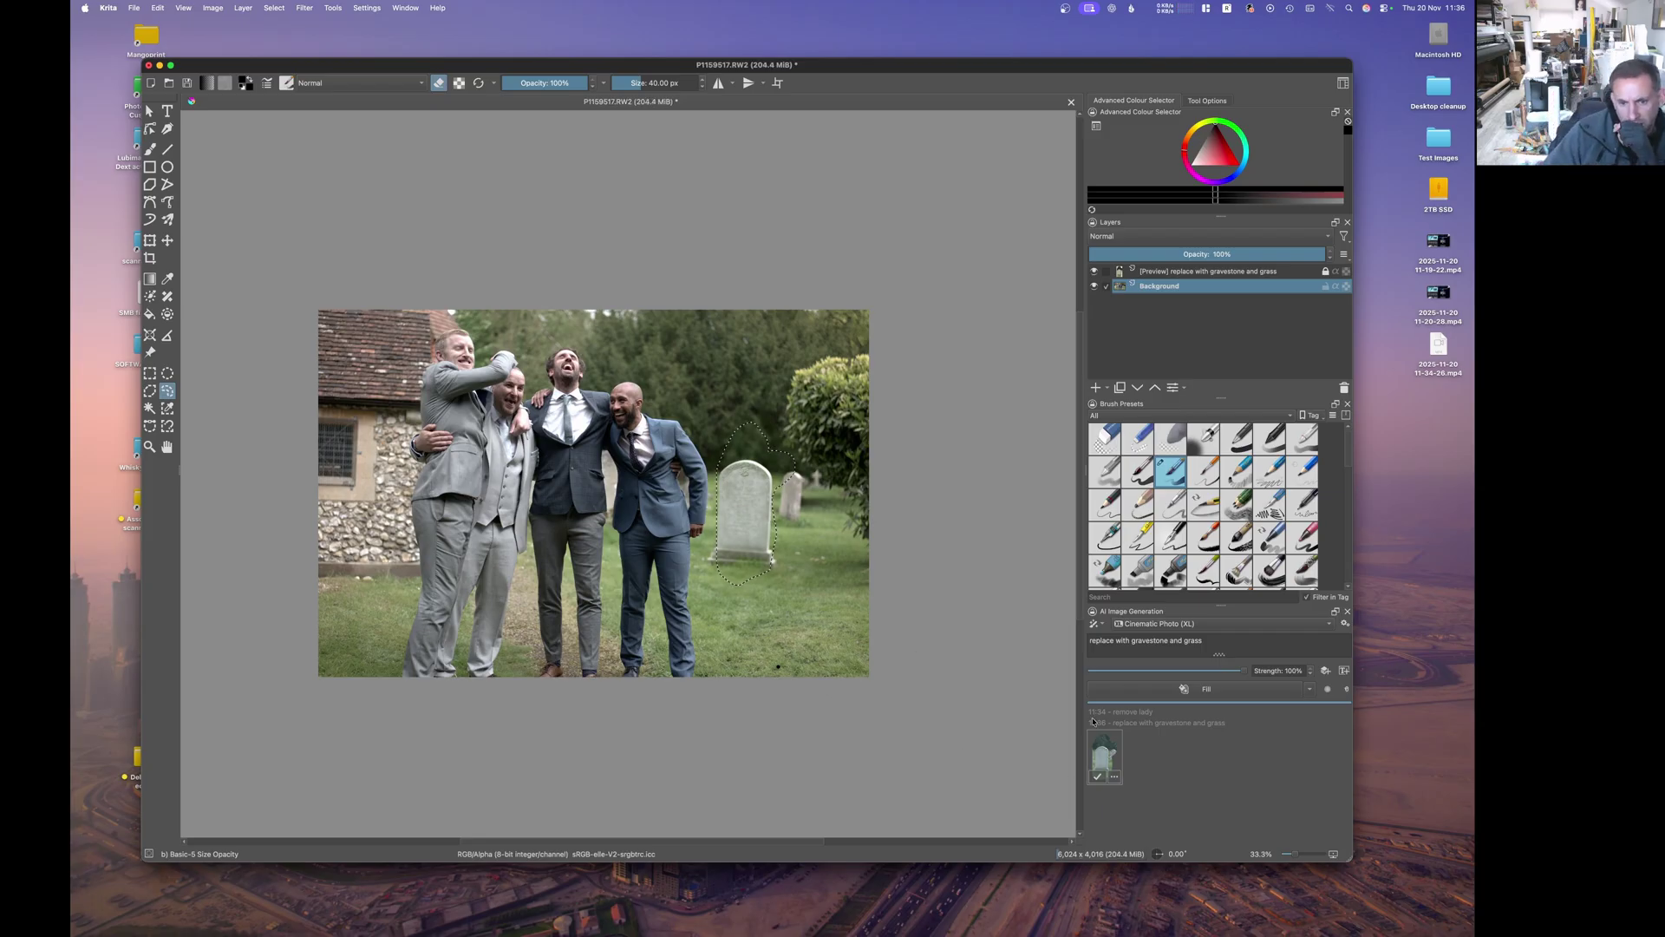
left_click(968, 590)
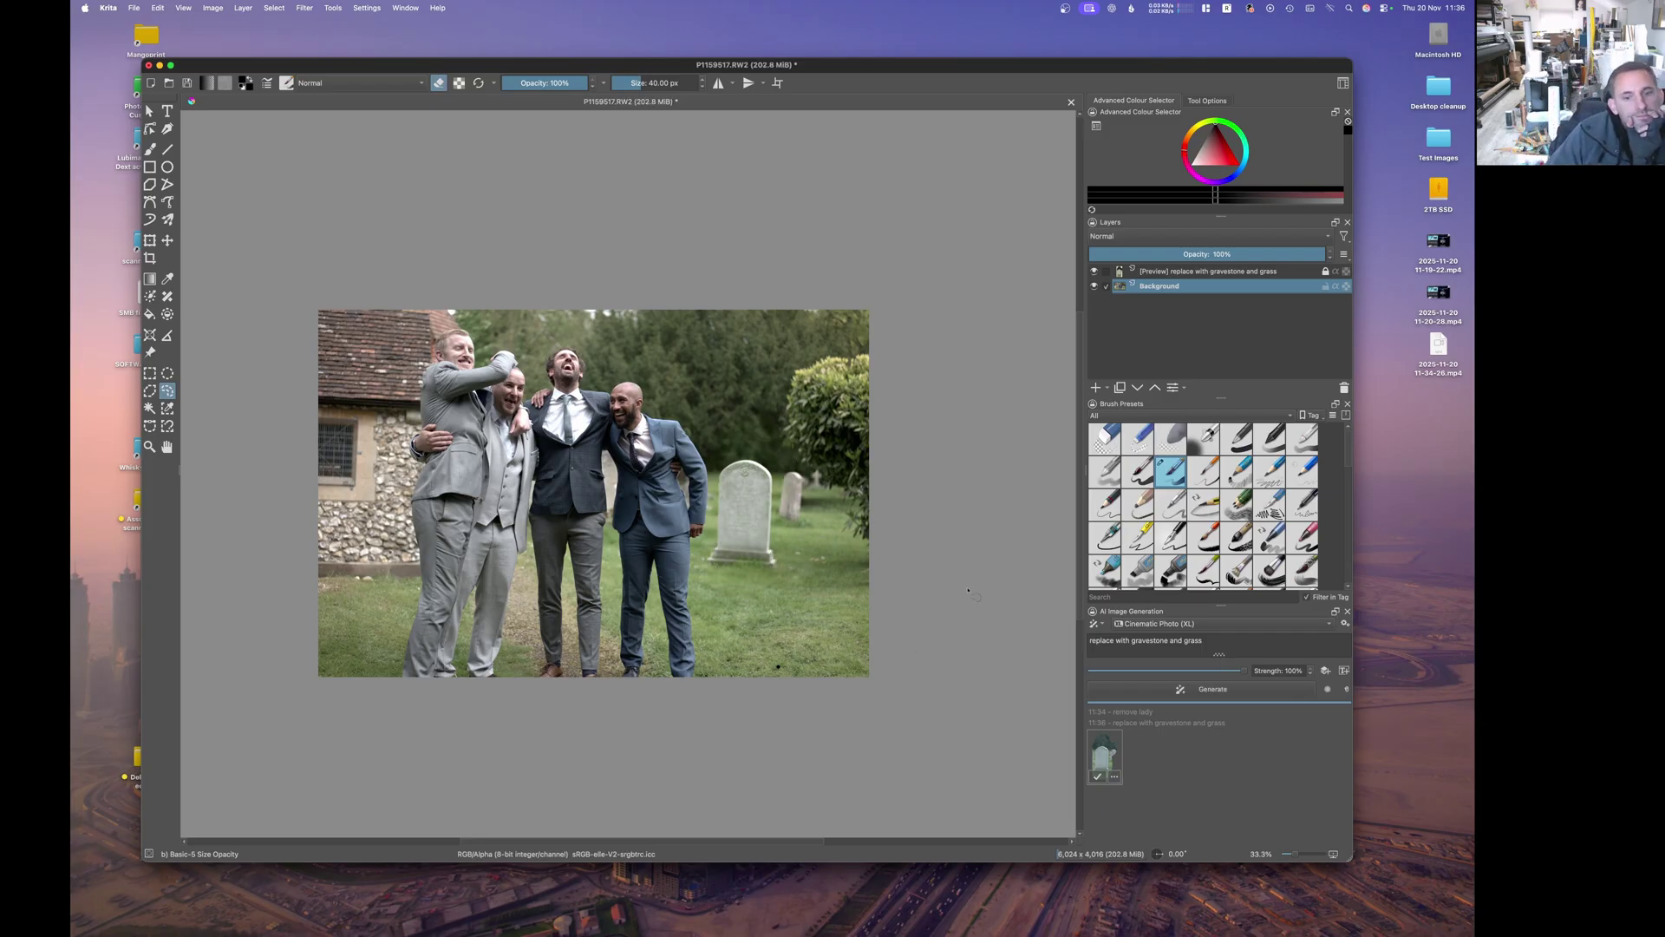